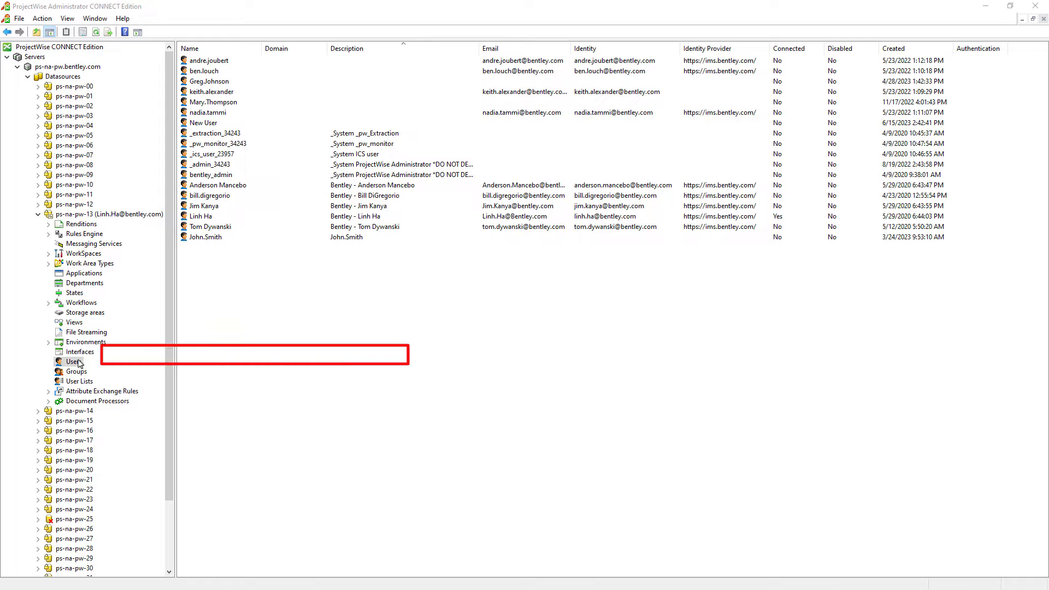
Create a new user in the datasource and paste the person's full name into Name.
{"action": "right_click", "coordinate": [97, 310]}
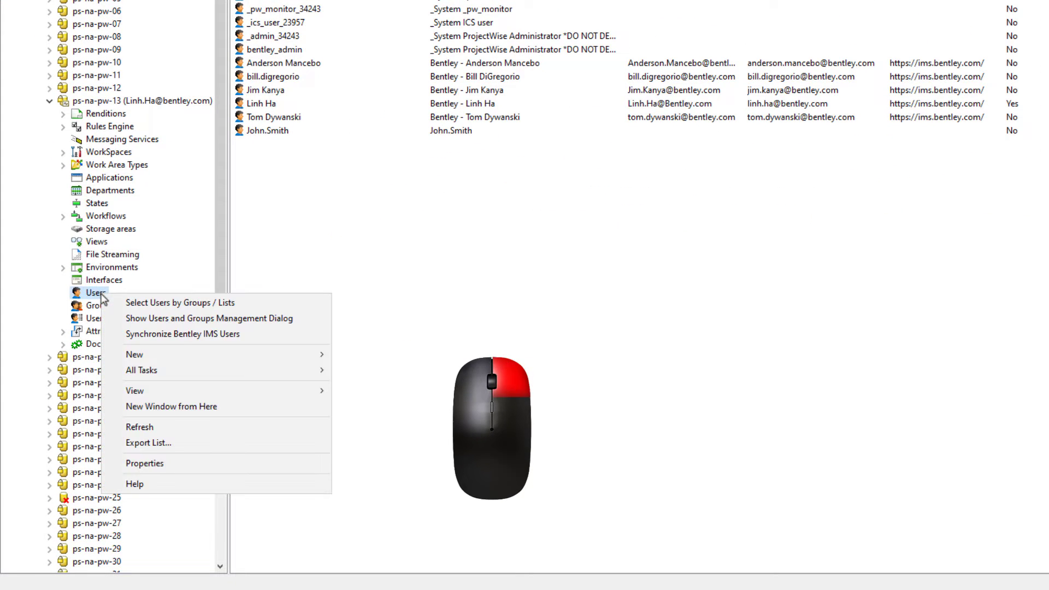
{"action": "mouse_move", "coordinate": [320, 355]}
{"action": "left_click", "coordinate": [363, 356]}
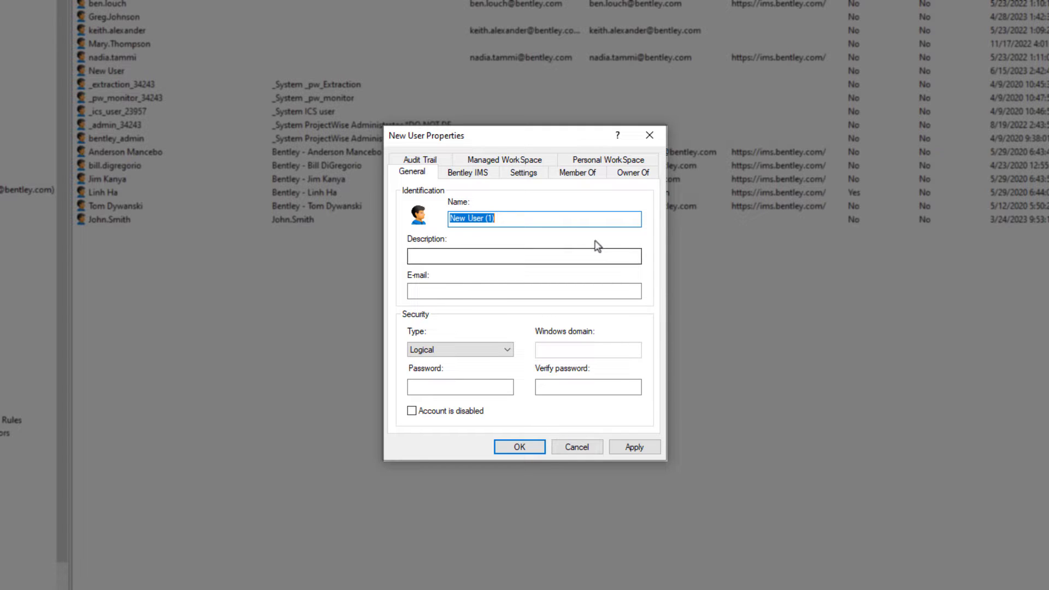
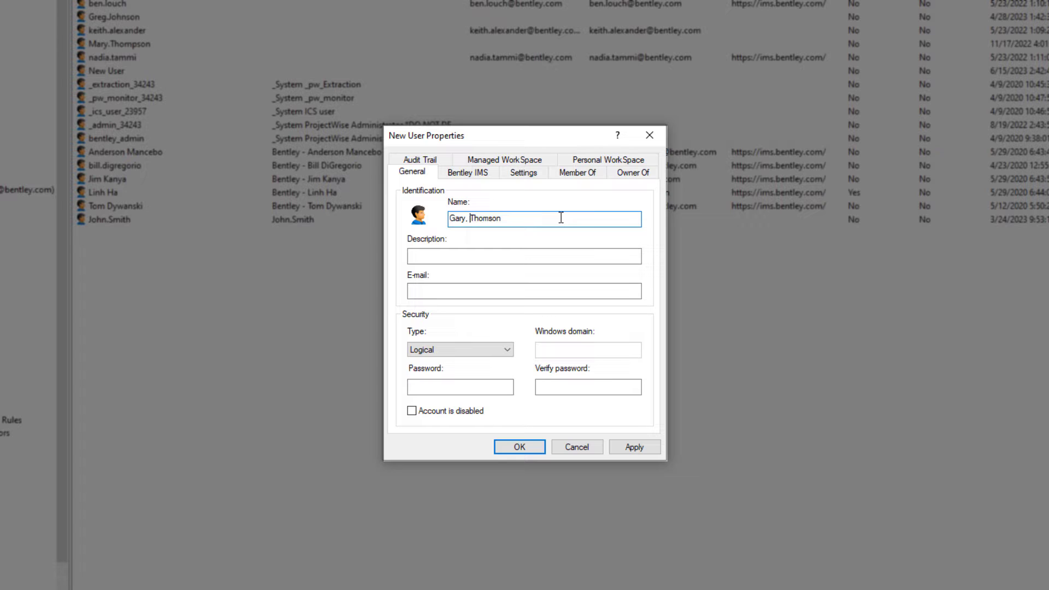
{"action": "key", "text": "ctrl+a"}
{"action": "left_click", "coordinate": [612, 258]}
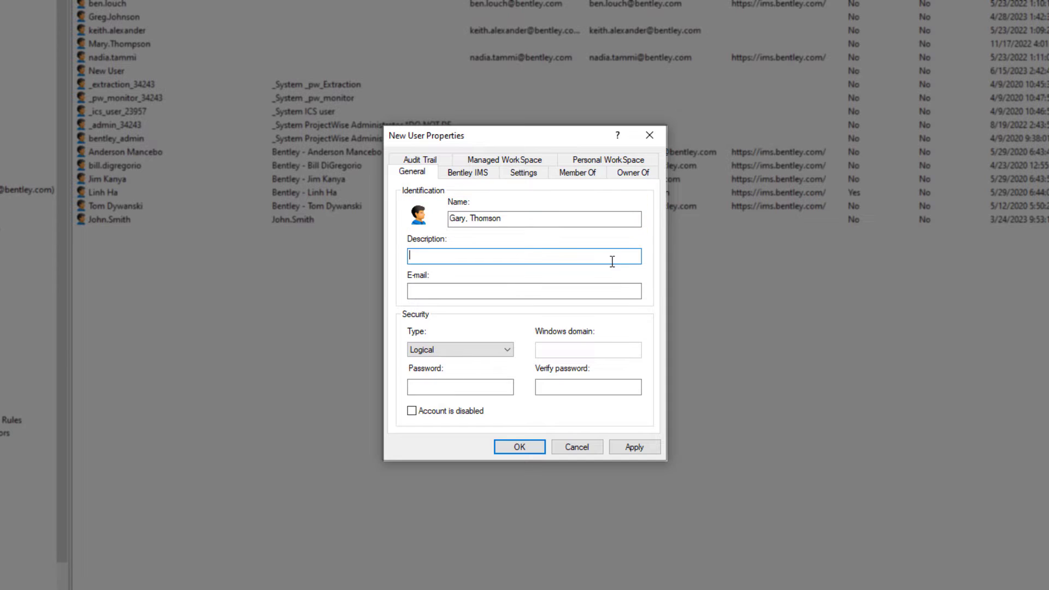
{"action": "left_click", "coordinate": [601, 293]}
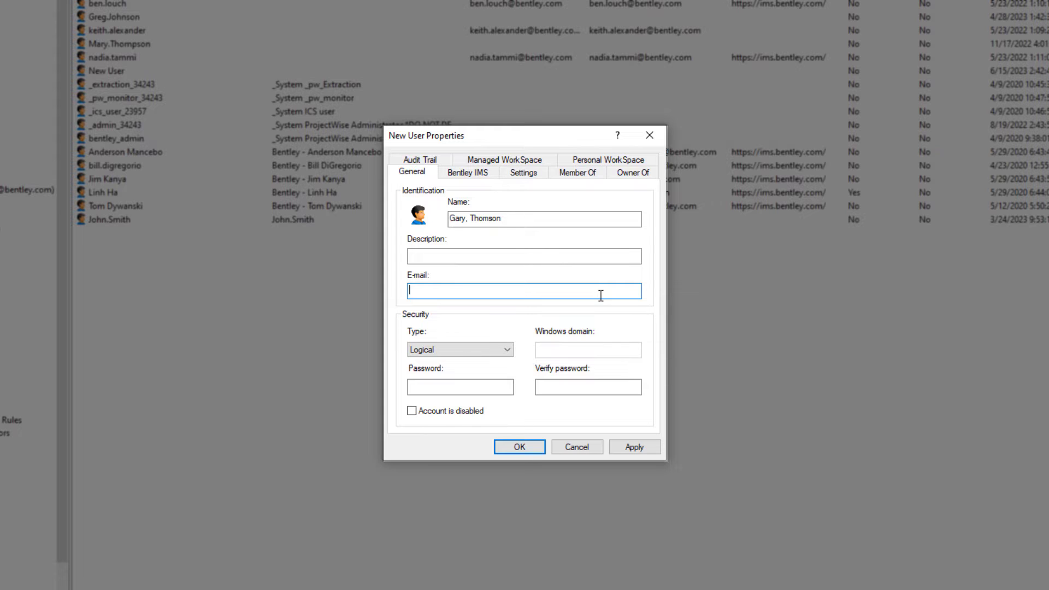
Set the user type to Bentley IMS and enter their e-mail address as IMS user name.
{"action": "left_click", "coordinate": [503, 350]}
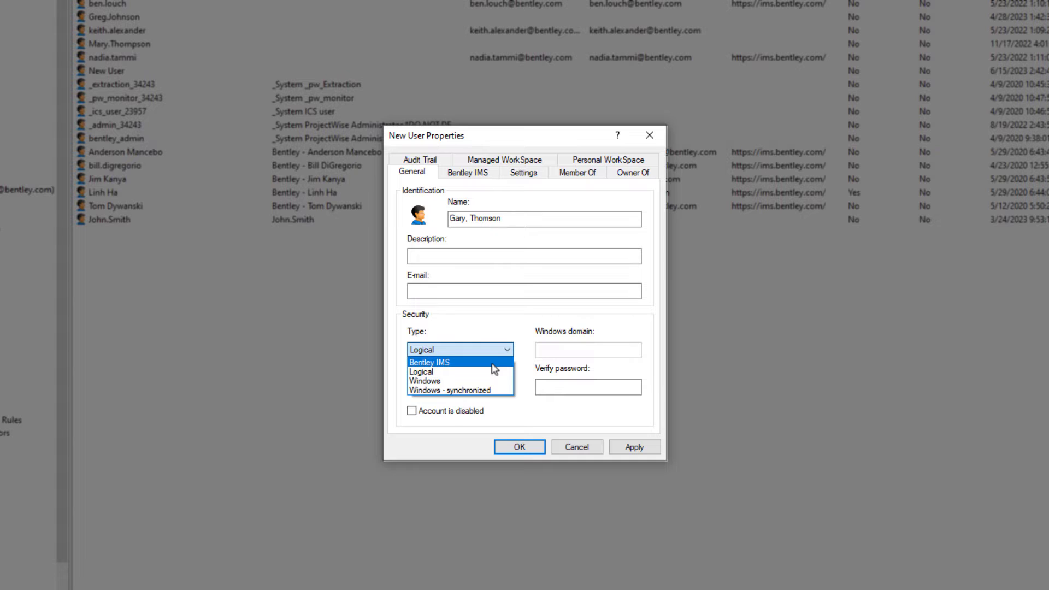
{"action": "left_click", "coordinate": [492, 363]}
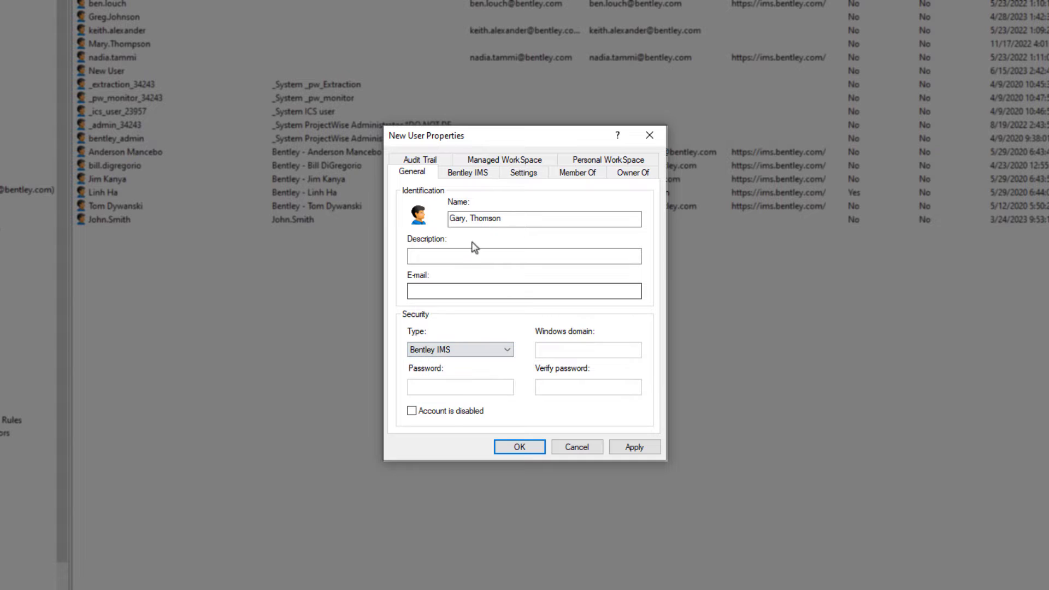
{"action": "left_click", "coordinate": [475, 178]}
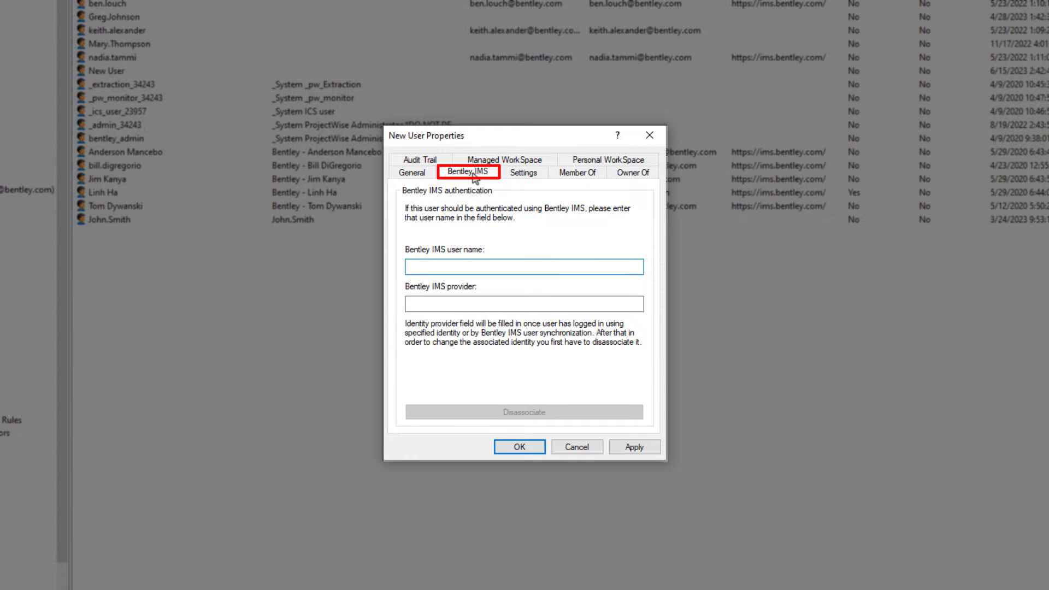
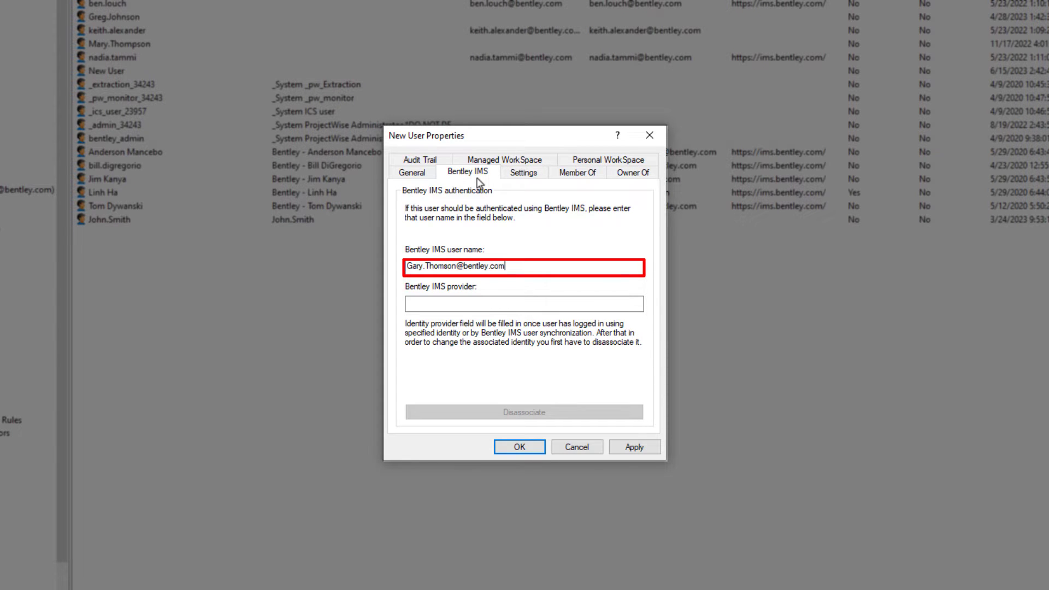
{"action": "left_click", "coordinate": [506, 304]}
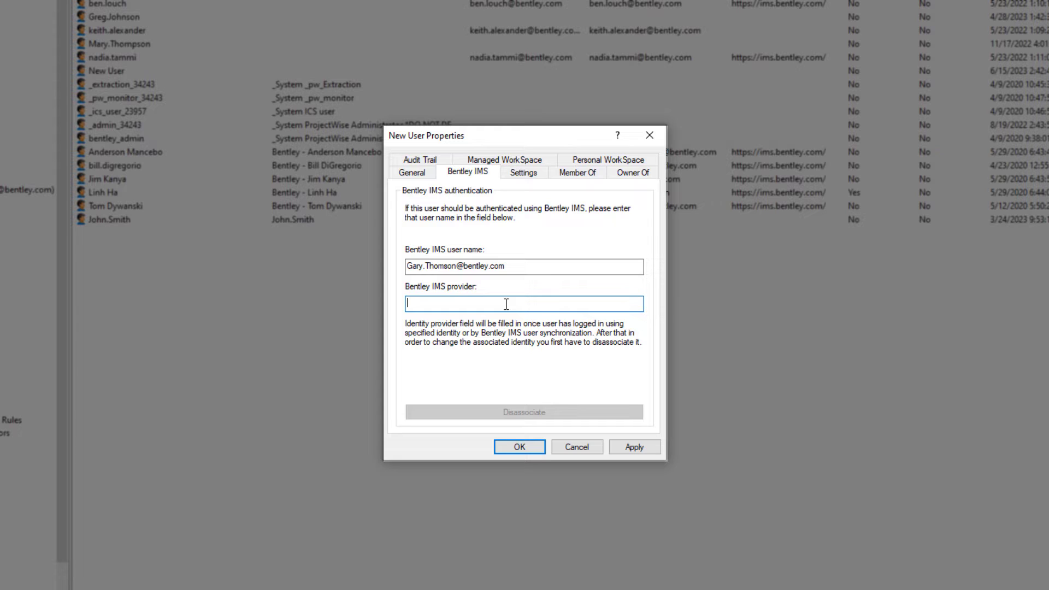
{"action": "left_click", "coordinate": [417, 177]}
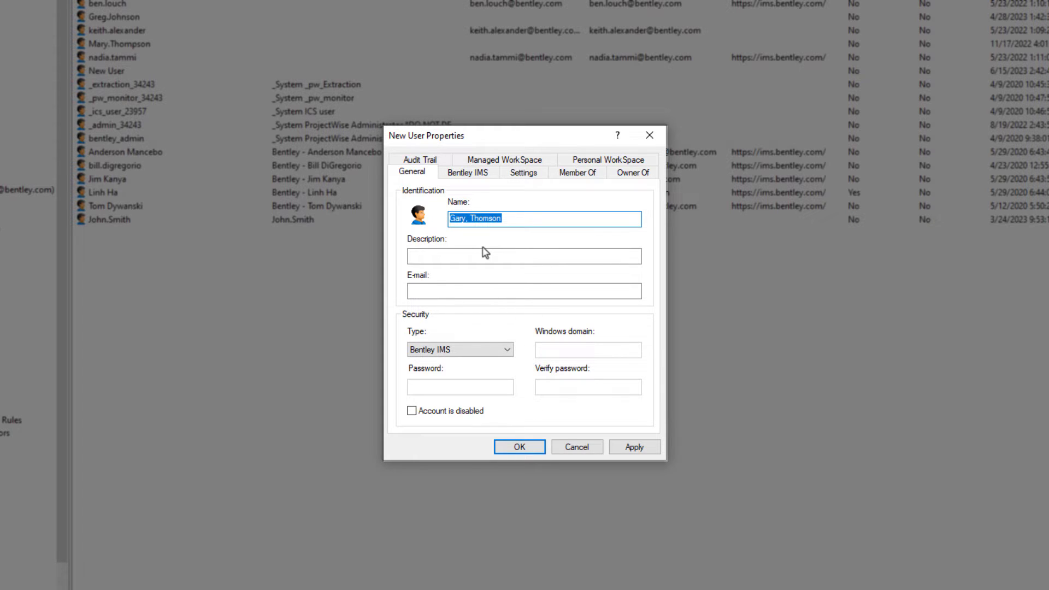
Make the account Windows - synchronized with BENTLEY as the Windows domain.
{"action": "left_click", "coordinate": [489, 350]}
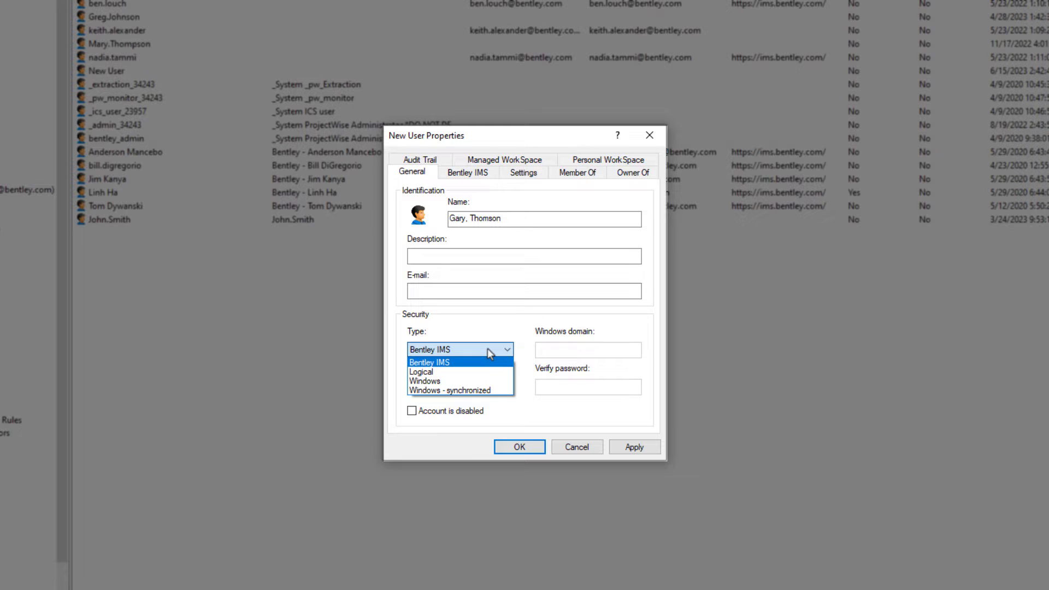
{"action": "left_click", "coordinate": [484, 391]}
{"action": "left_click", "coordinate": [570, 352]}
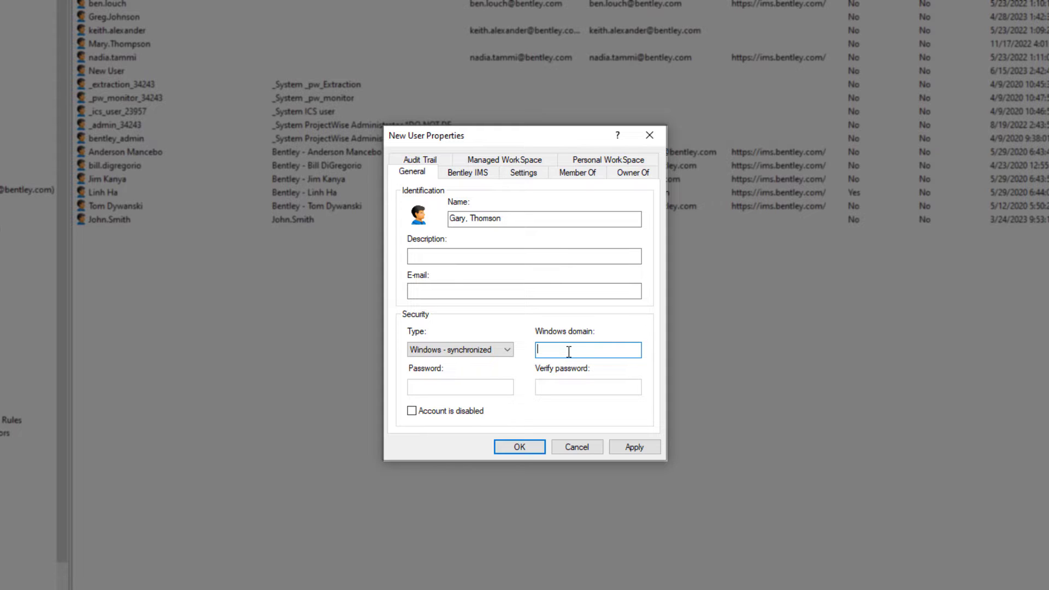
{"action": "type", "text": "BENTLEY"}
Switch the account type back to Logical.
{"action": "left_click", "coordinate": [504, 352]}
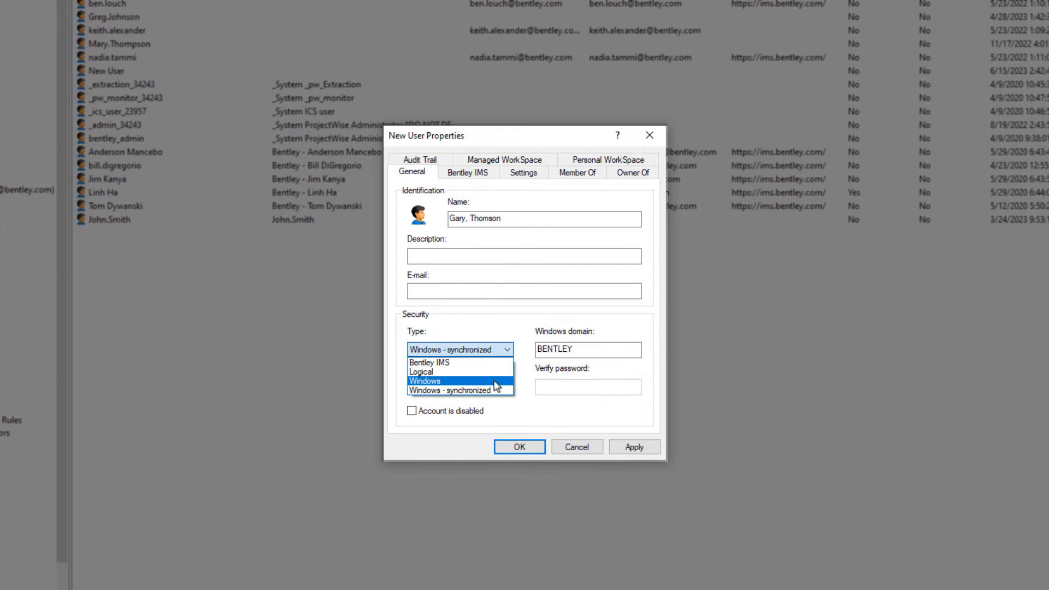
{"action": "left_click", "coordinate": [508, 220]}
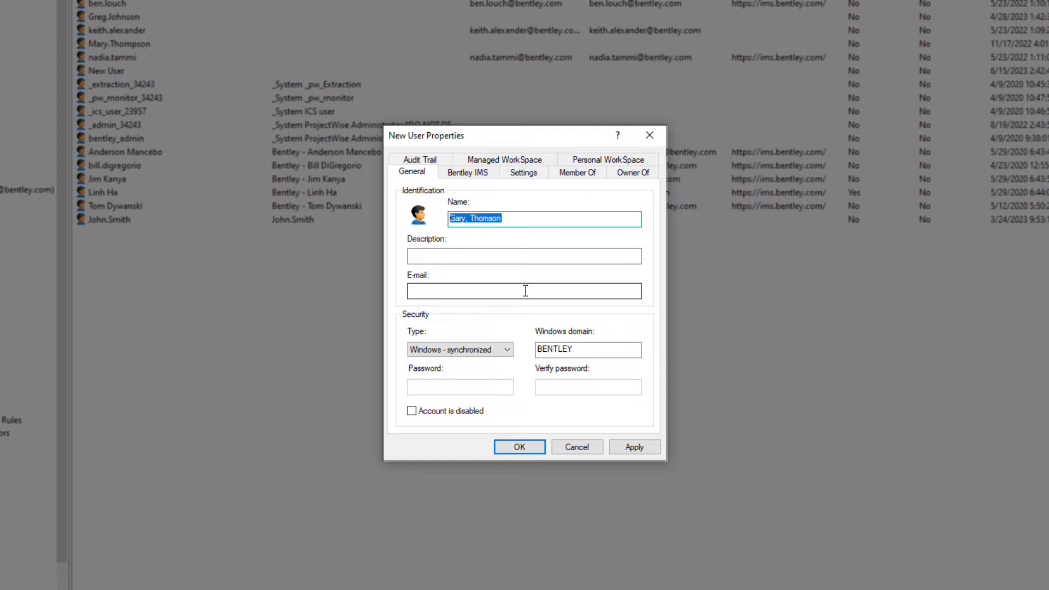
{"action": "left_click", "coordinate": [506, 349]}
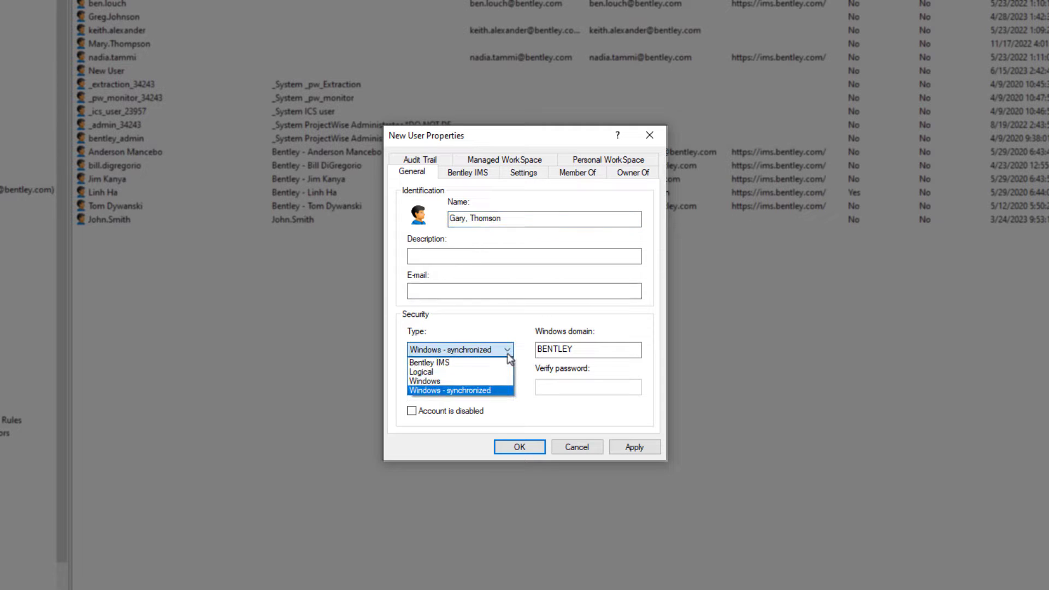
{"action": "left_click", "coordinate": [485, 372]}
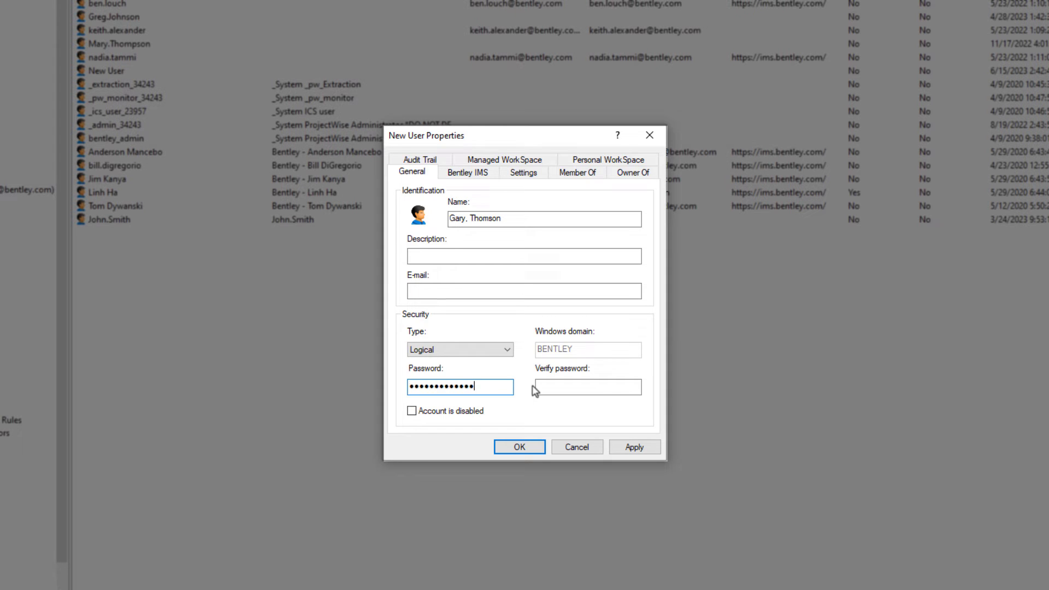
Enter the matching confirmation password and apply to save the new user.
{"action": "left_click", "coordinate": [540, 387]}
{"action": "key", "text": "ctrl+v"}
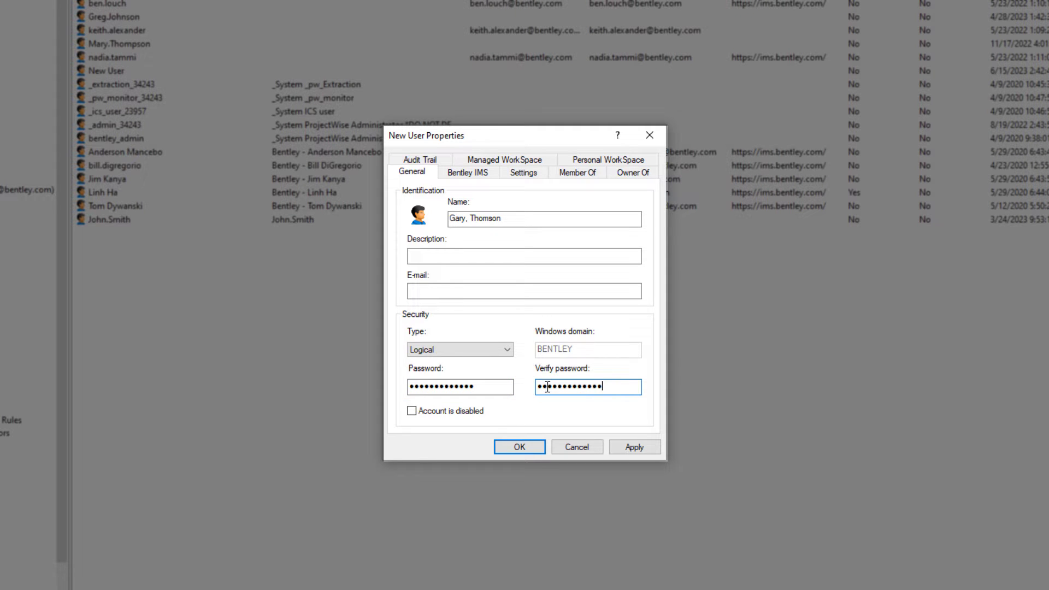
{"action": "left_click", "coordinate": [633, 446]}
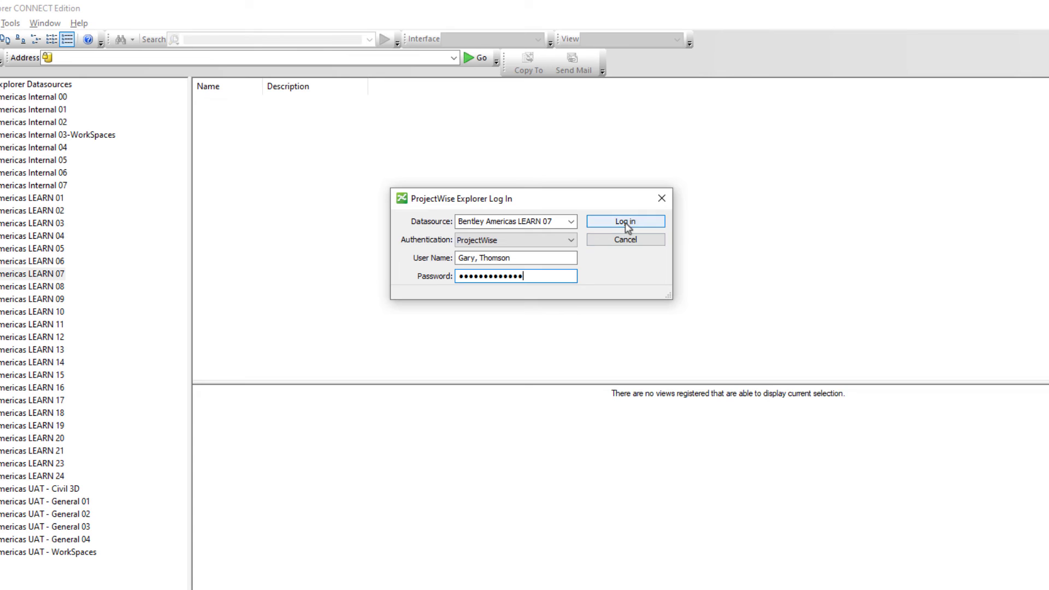
Log in to Bentley Americas LEARN 07 as the new user, create its working directory, review password fields.
{"action": "left_click", "coordinate": [625, 221]}
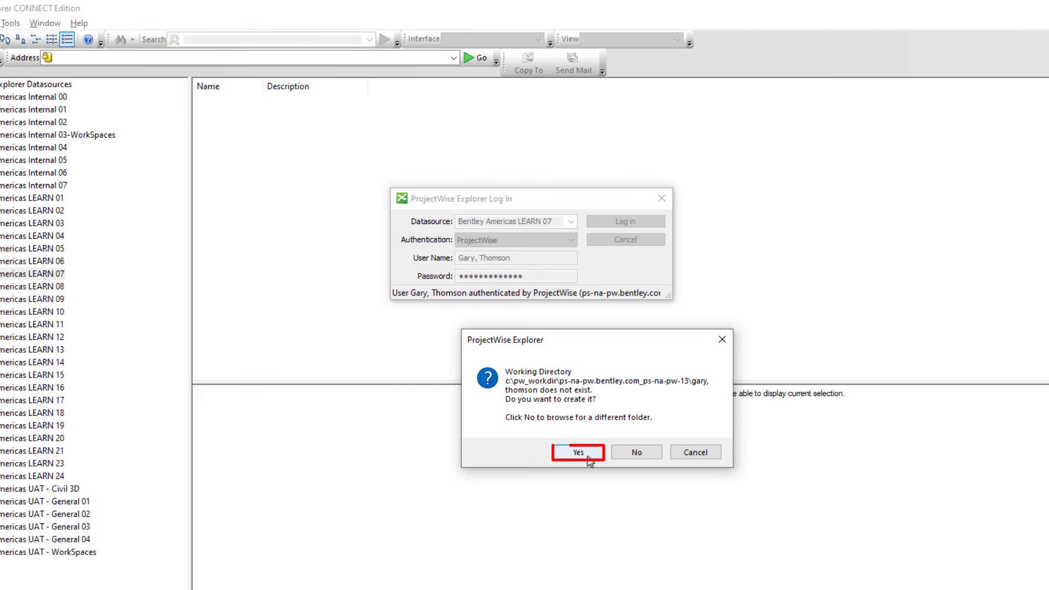
{"action": "left_click", "coordinate": [578, 452]}
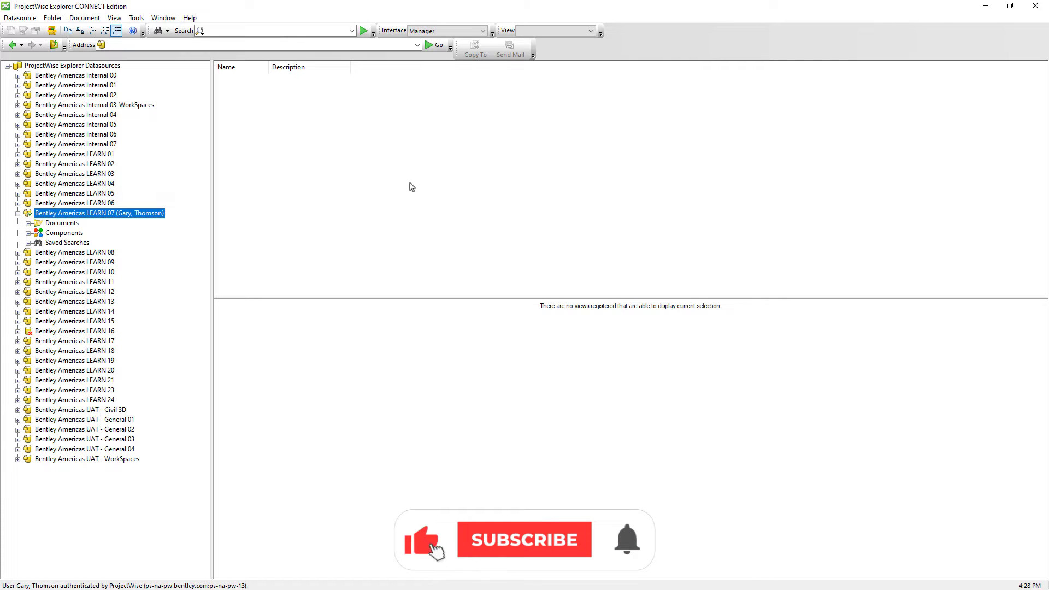
{"action": "left_click", "coordinate": [136, 18]}
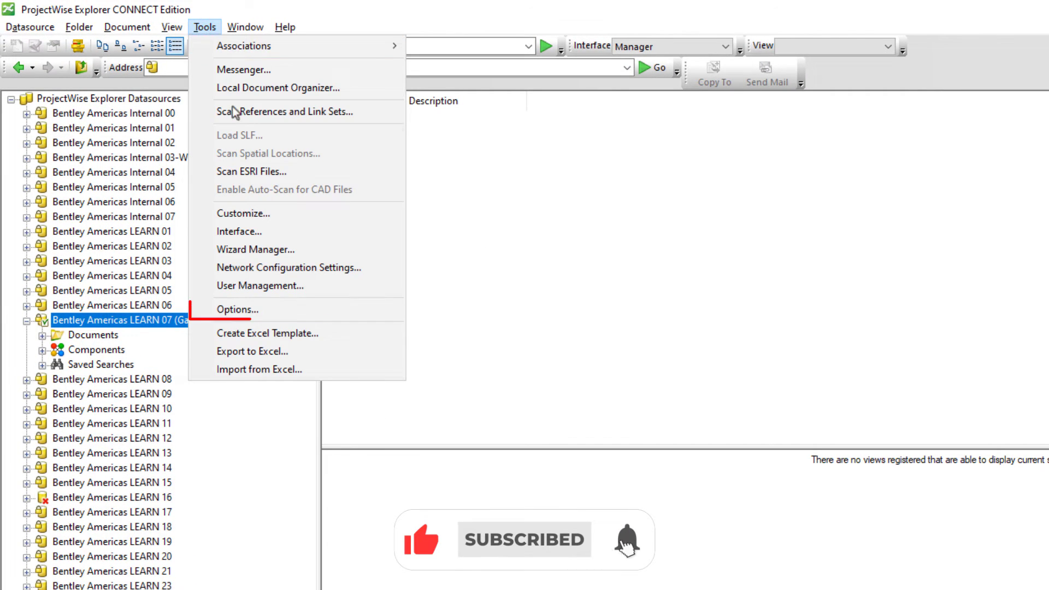
{"action": "left_click", "coordinate": [238, 309]}
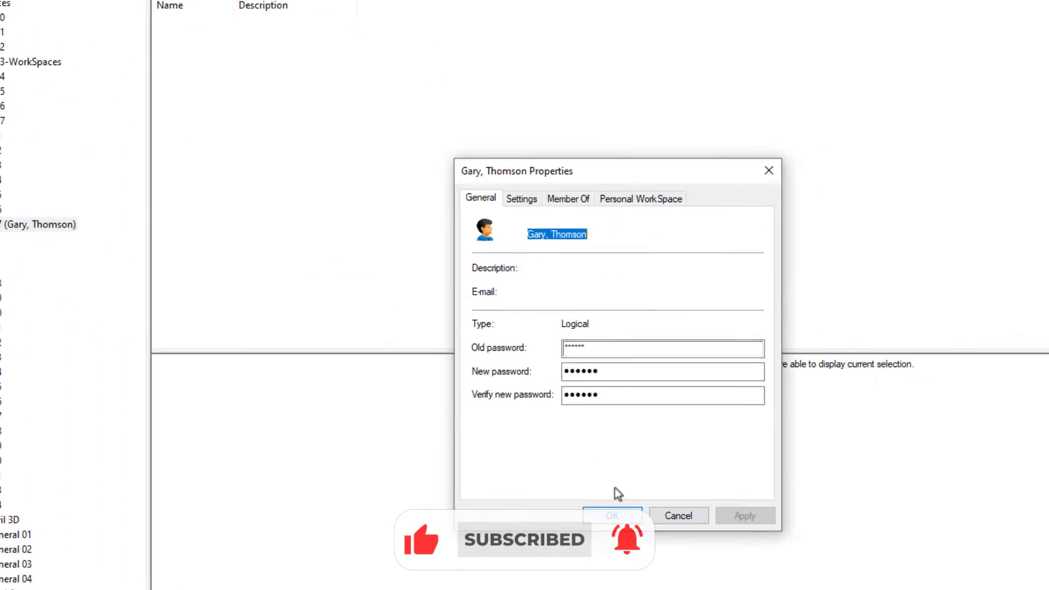
{"action": "left_click", "coordinate": [516, 295]}
{"action": "left_click_drag", "start_coordinate": [516, 295], "coordinate": [454, 291]}
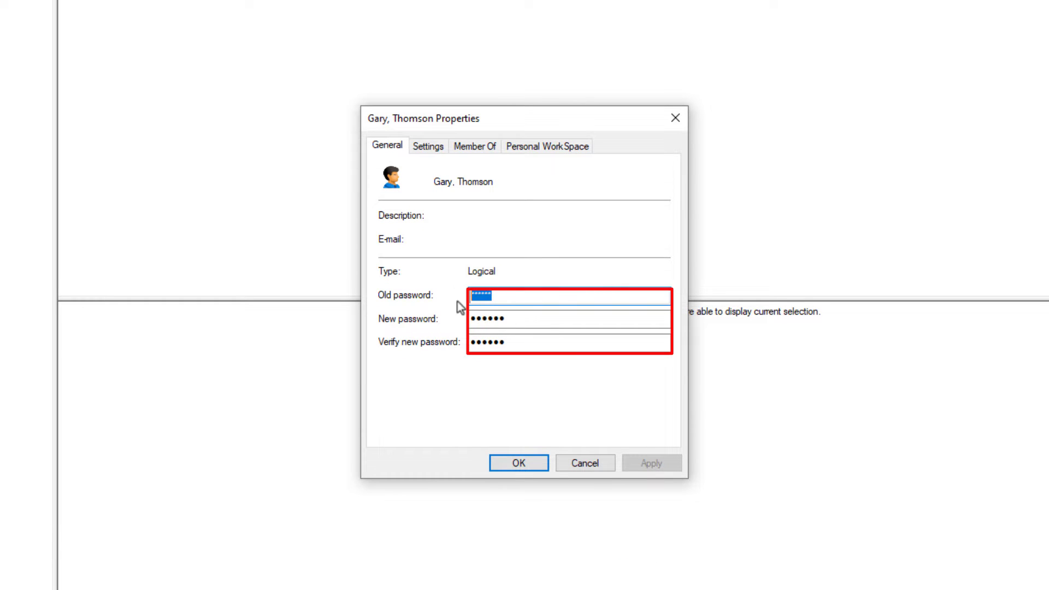
{"action": "left_click_drag", "start_coordinate": [514, 318], "coordinate": [458, 322]}
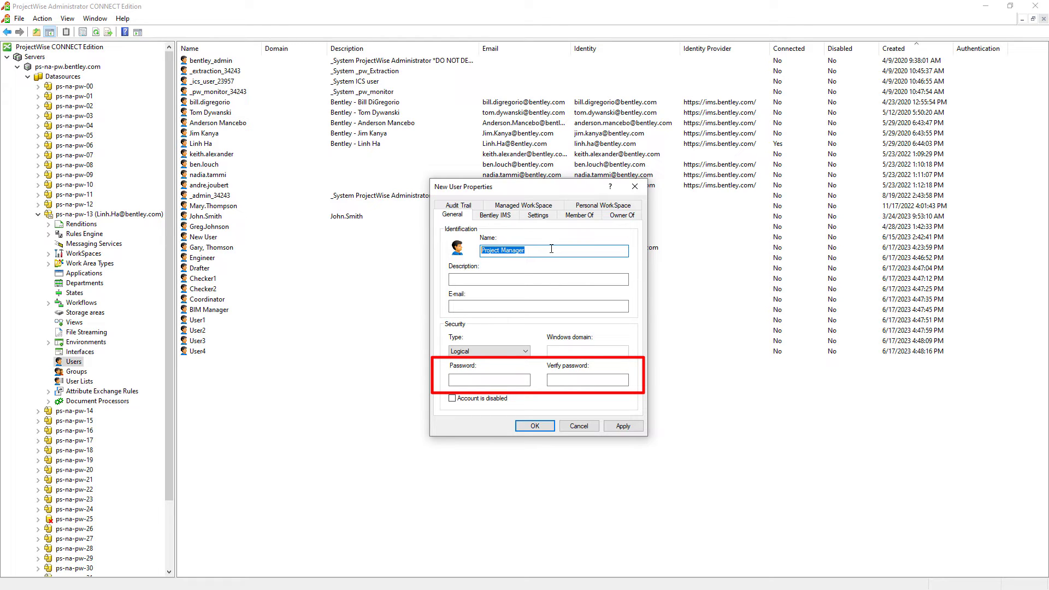
Save the Project Manager user, then inspect an existing user's Bentley IMS user name.
{"action": "left_click", "coordinate": [551, 250]}
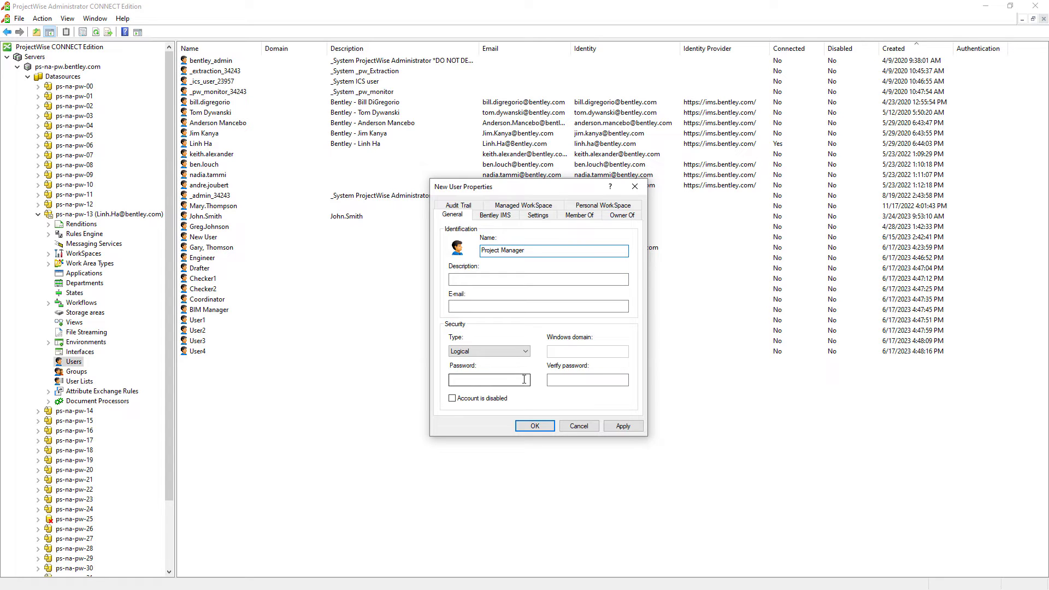
{"action": "key", "text": "Return"}
{"action": "double_click", "coordinate": [252, 248]}
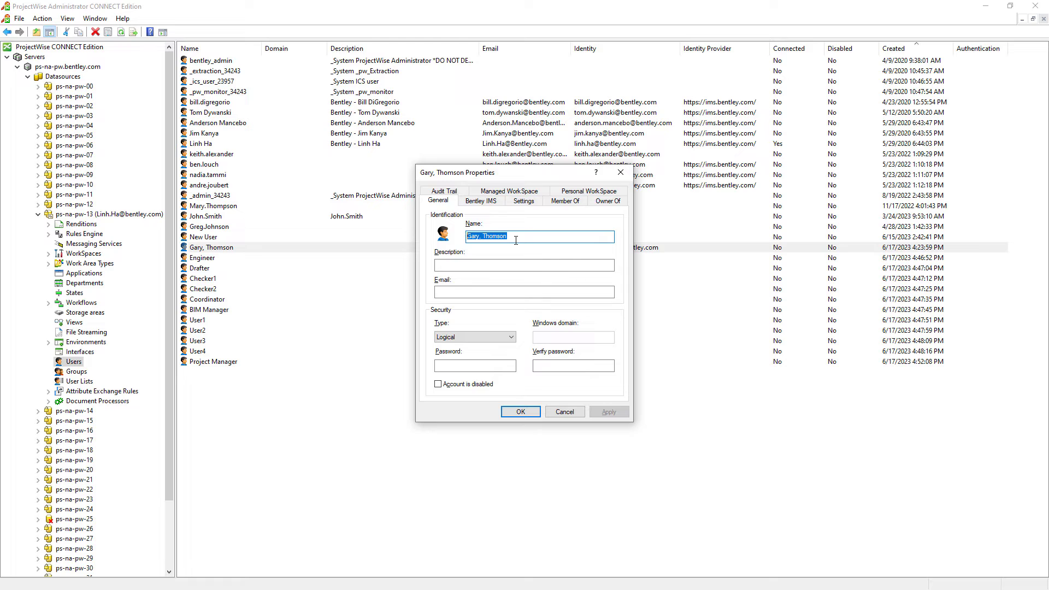
{"action": "left_click", "coordinate": [491, 203]}
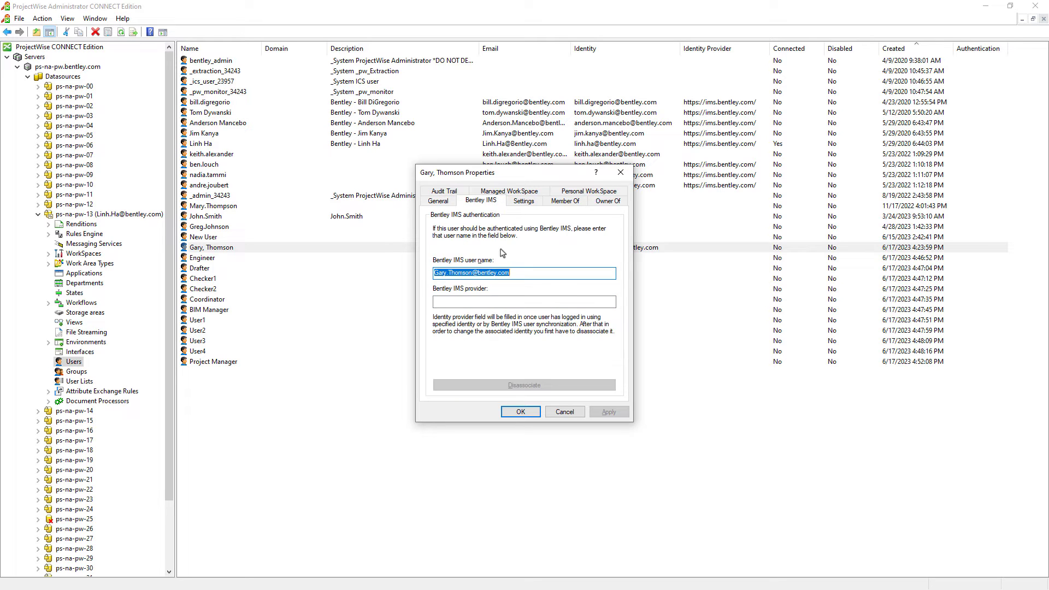
{"action": "left_click", "coordinate": [519, 275]}
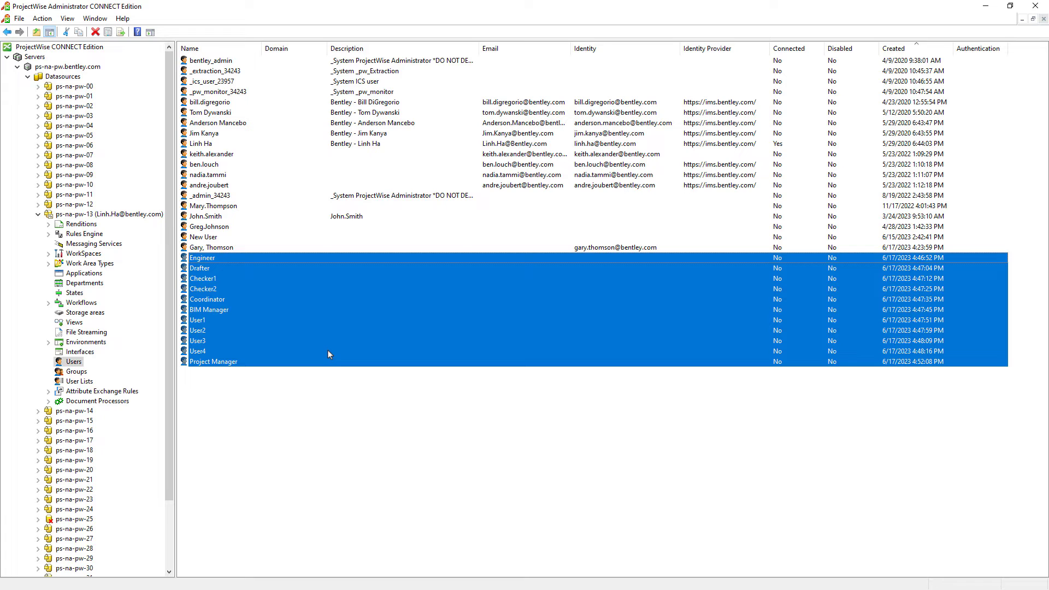
Show the Groups list and select the Administrator and Restricted Administrator groups.
{"action": "left_click", "coordinate": [79, 372]}
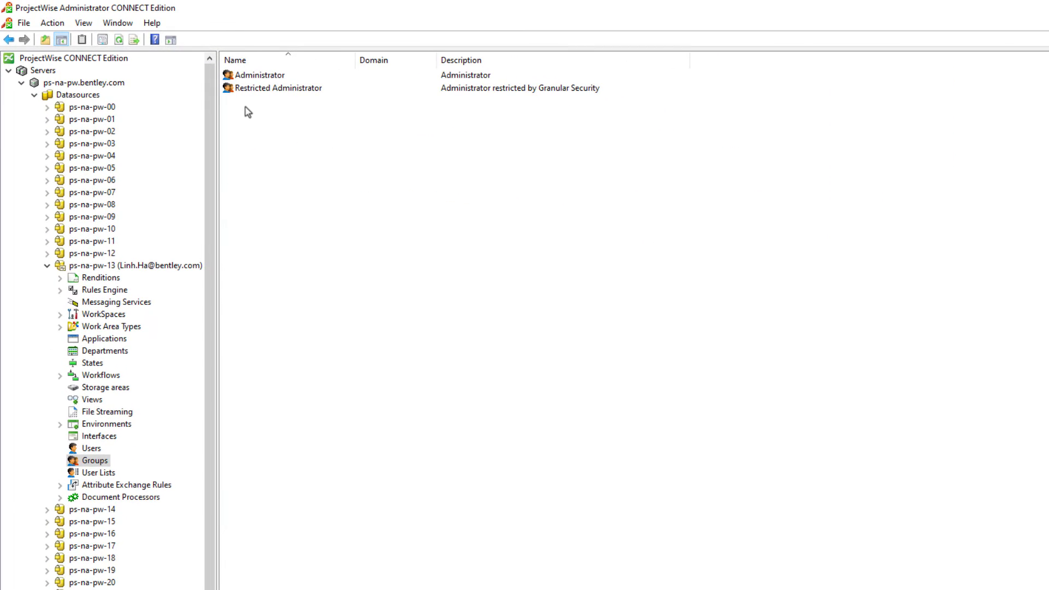
{"action": "left_click", "coordinate": [270, 79]}
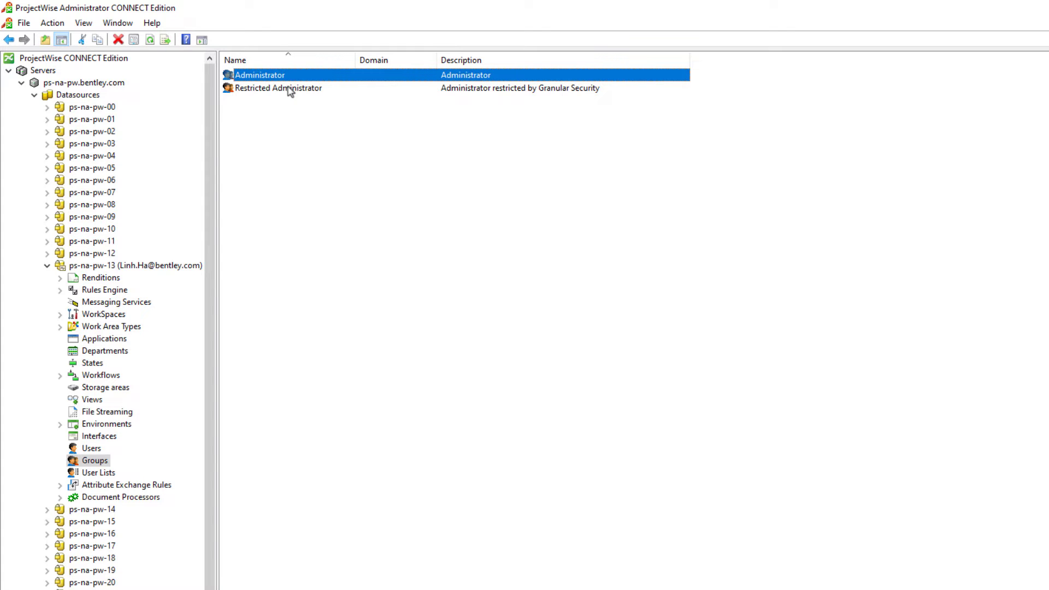
{"action": "left_click", "coordinate": [290, 88], "text": "ctrl"}
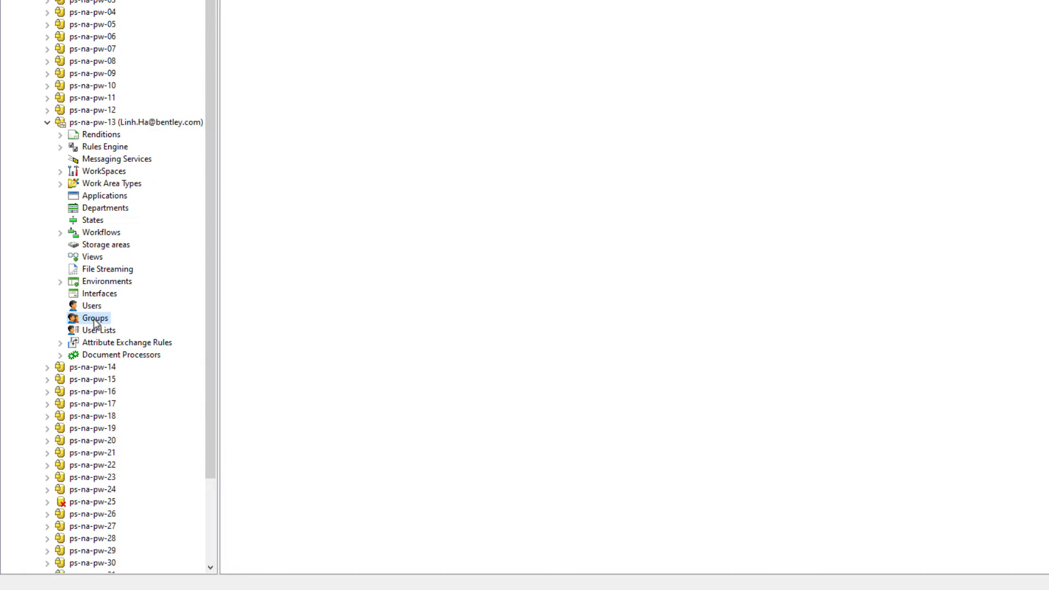
Create a new Logical group named 'Project Leaders'.
{"action": "right_click", "coordinate": [96, 322]}
{"action": "mouse_move", "coordinate": [124, 346]}
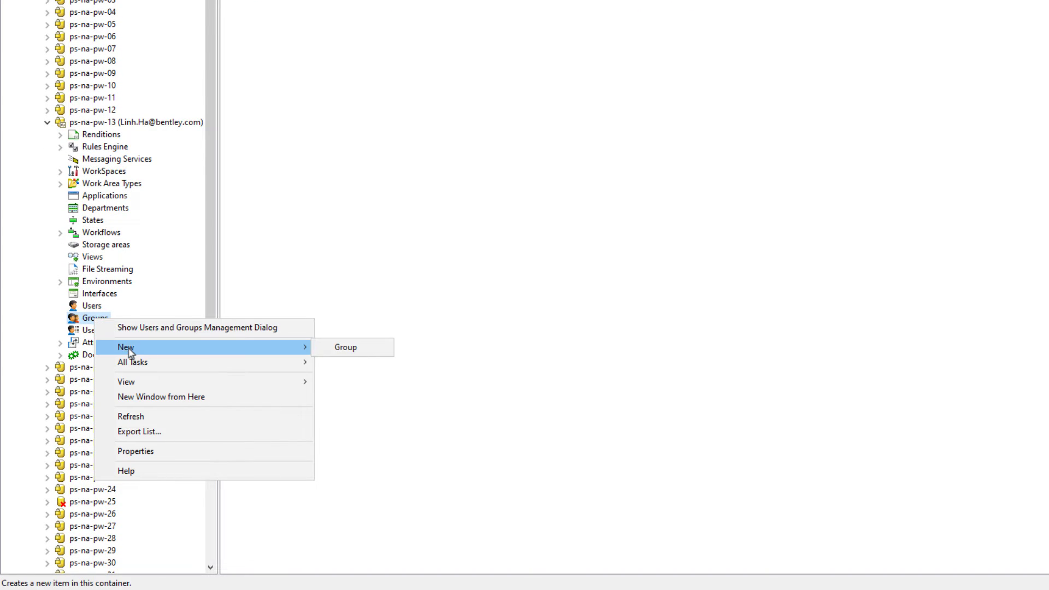
{"action": "left_click", "coordinate": [339, 348]}
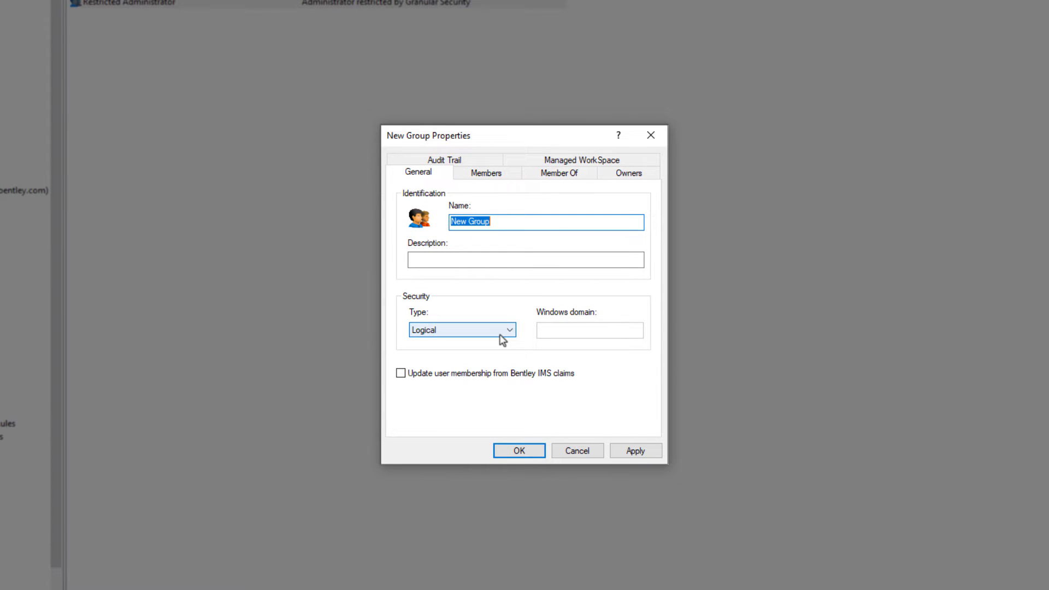
{"action": "left_click", "coordinate": [500, 333]}
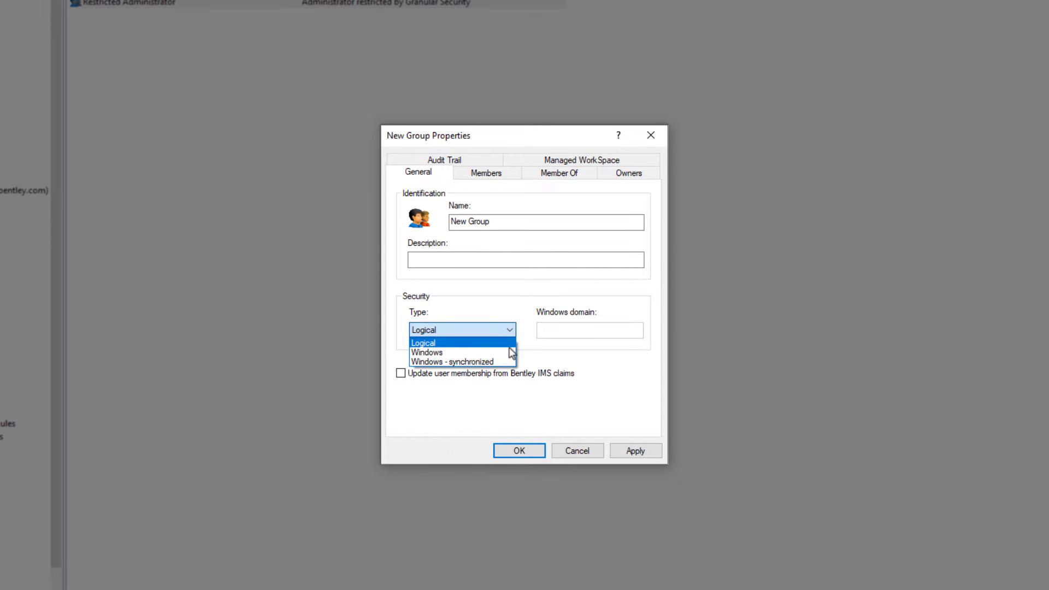
{"action": "left_click", "coordinate": [508, 347]}
{"action": "left_click_drag", "start_coordinate": [450, 221], "coordinate": [502, 221]}
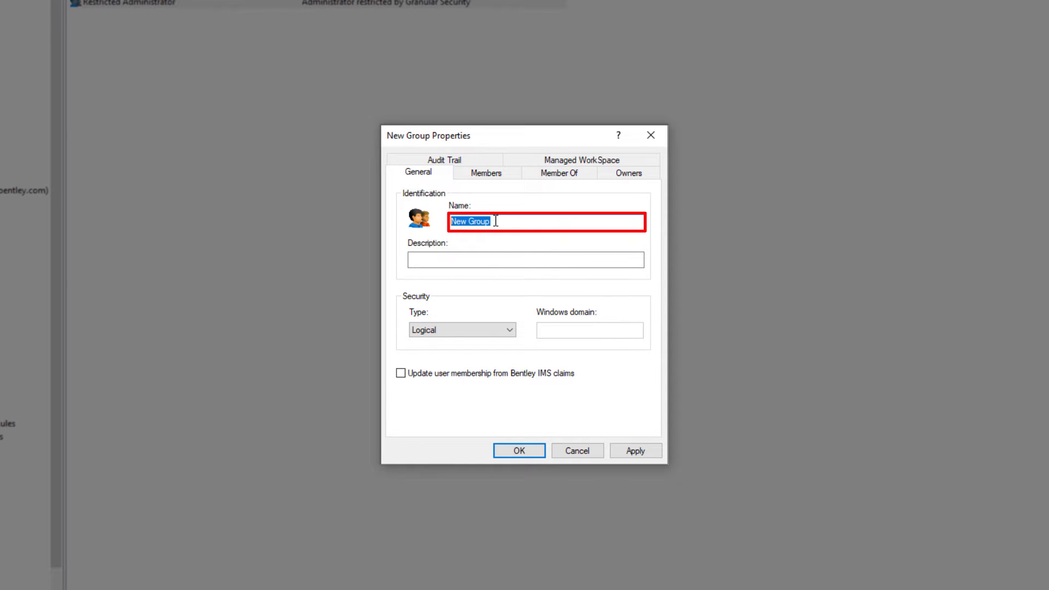
{"action": "type", "text": "Project Leaders"}
{"action": "left_click", "coordinate": [478, 260]}
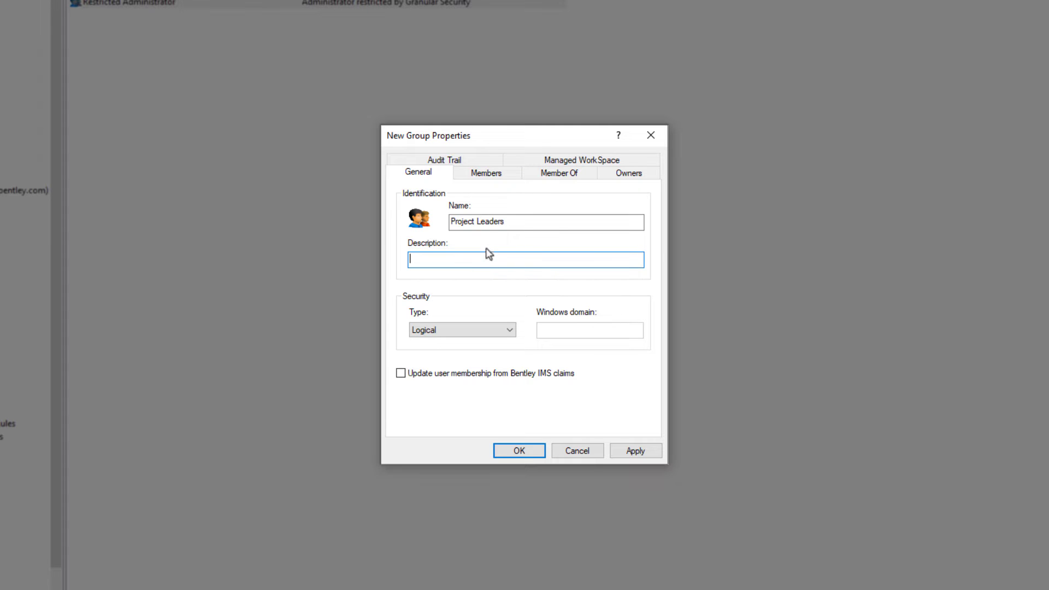
Add BIM Manager as the group's member and save the group.
{"action": "left_click", "coordinate": [494, 175]}
{"action": "left_click", "coordinate": [451, 417]}
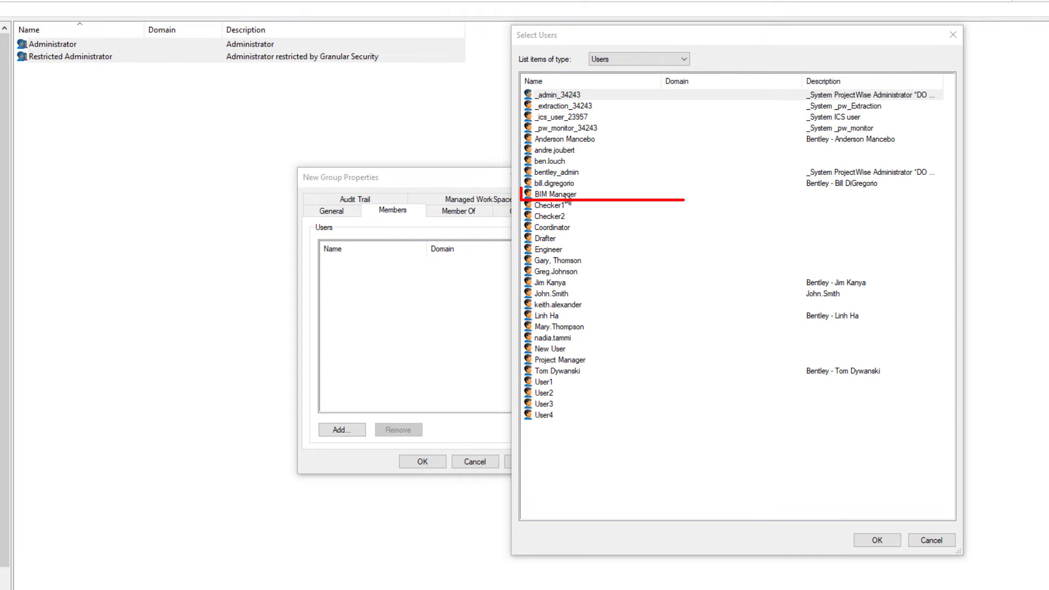
{"action": "left_click", "coordinate": [566, 195]}
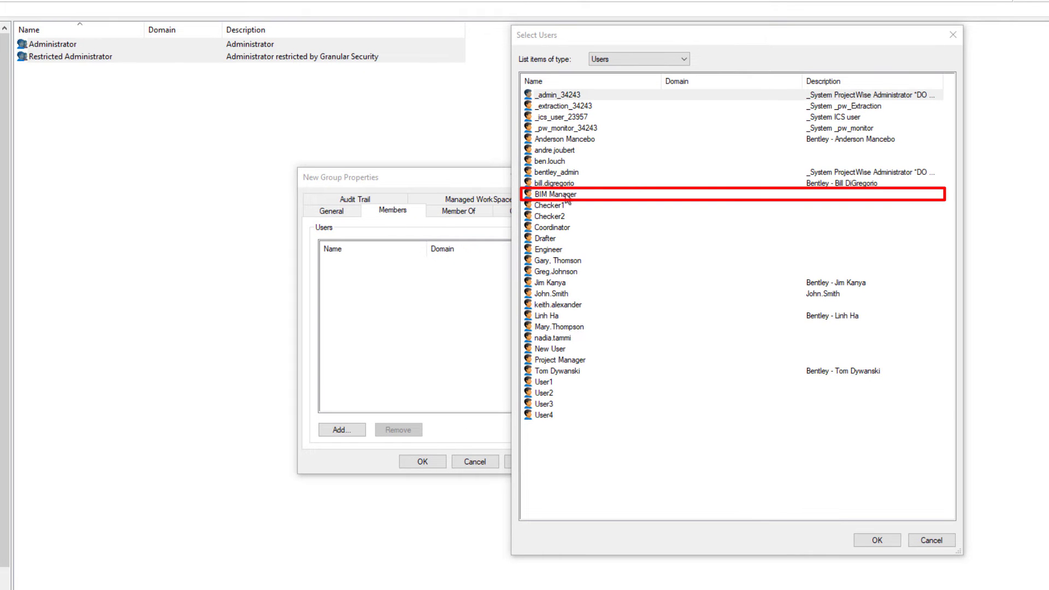
{"action": "left_click", "coordinate": [876, 540]}
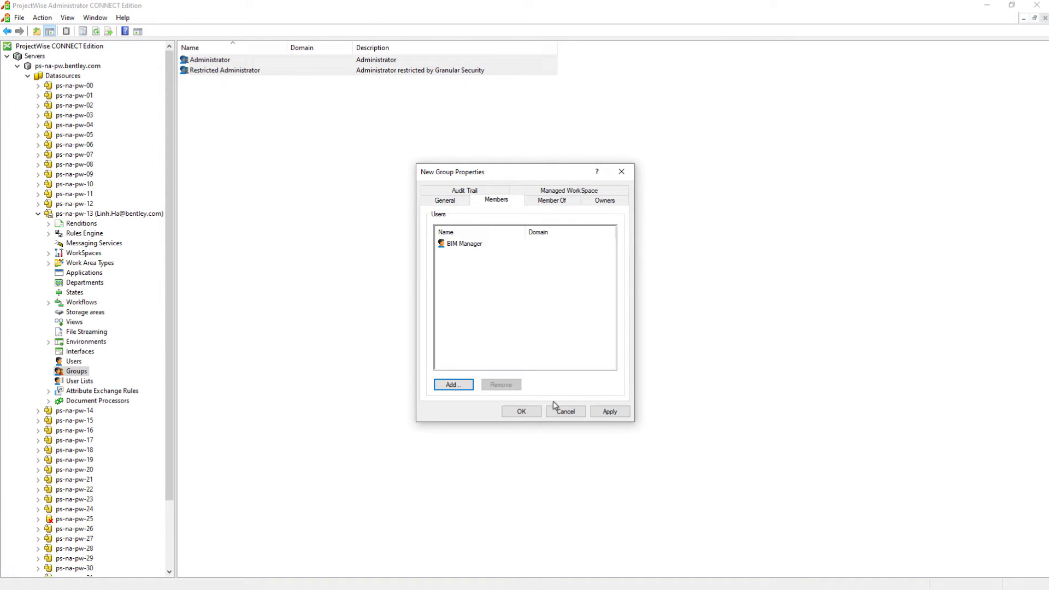
{"action": "left_click", "coordinate": [537, 412]}
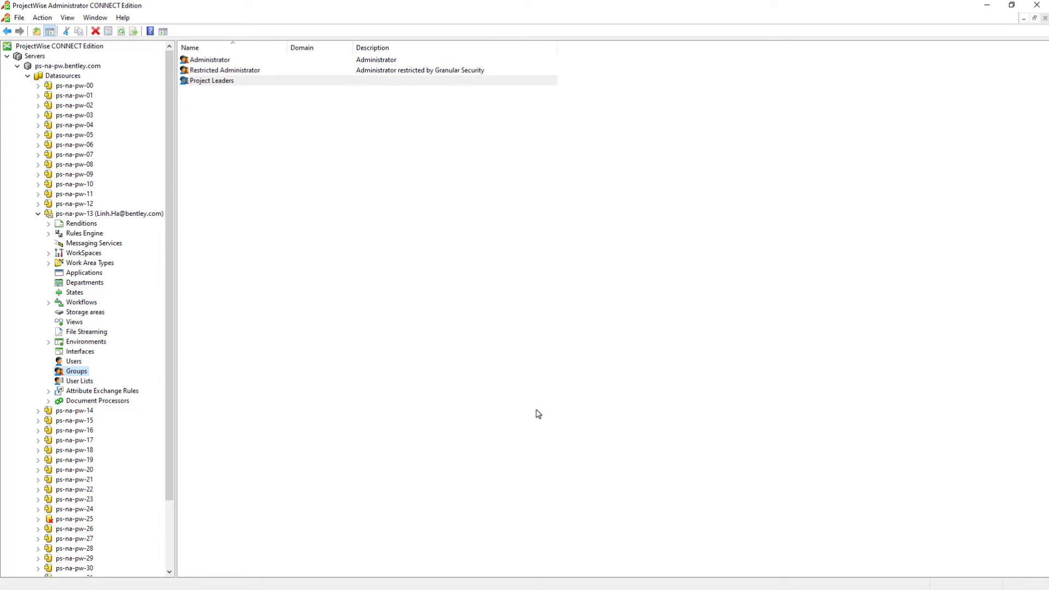
Make the Project Manager user a member of the Project Leaders group.
{"action": "left_click", "coordinate": [76, 361]}
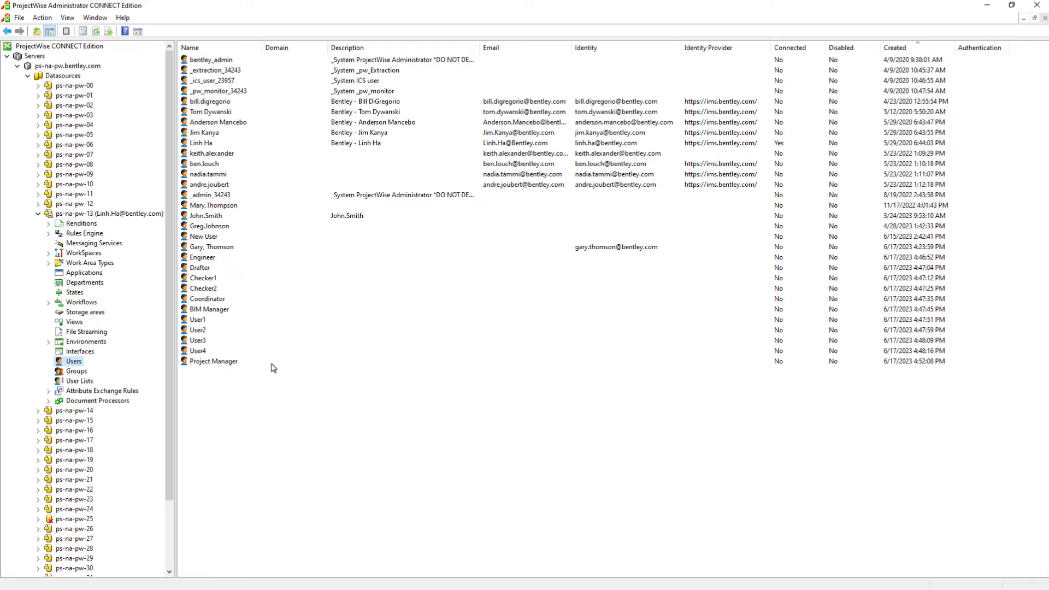
{"action": "double_click", "coordinate": [273, 365]}
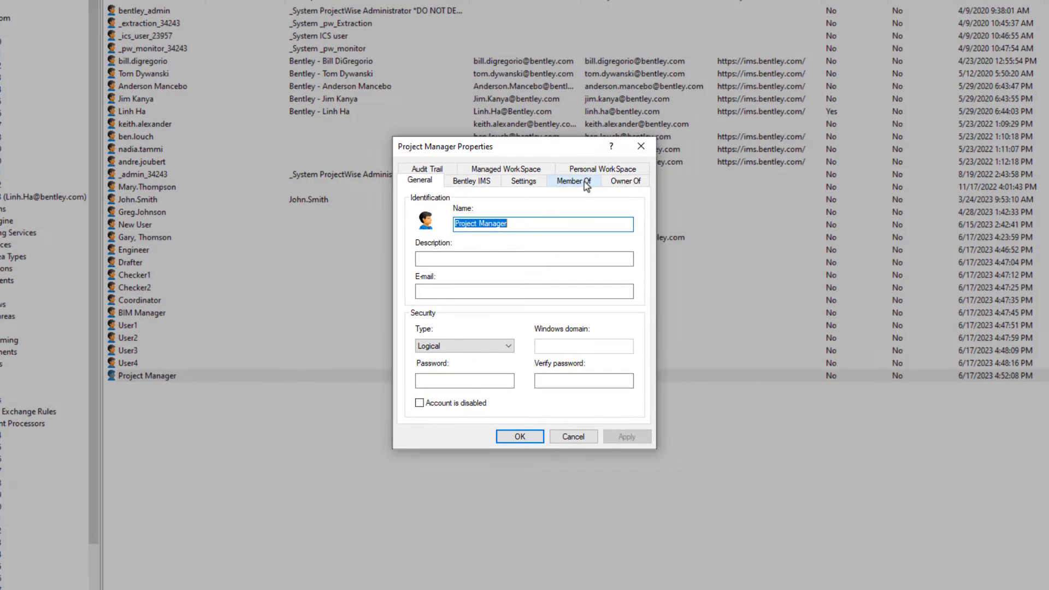
{"action": "left_click", "coordinate": [576, 197]}
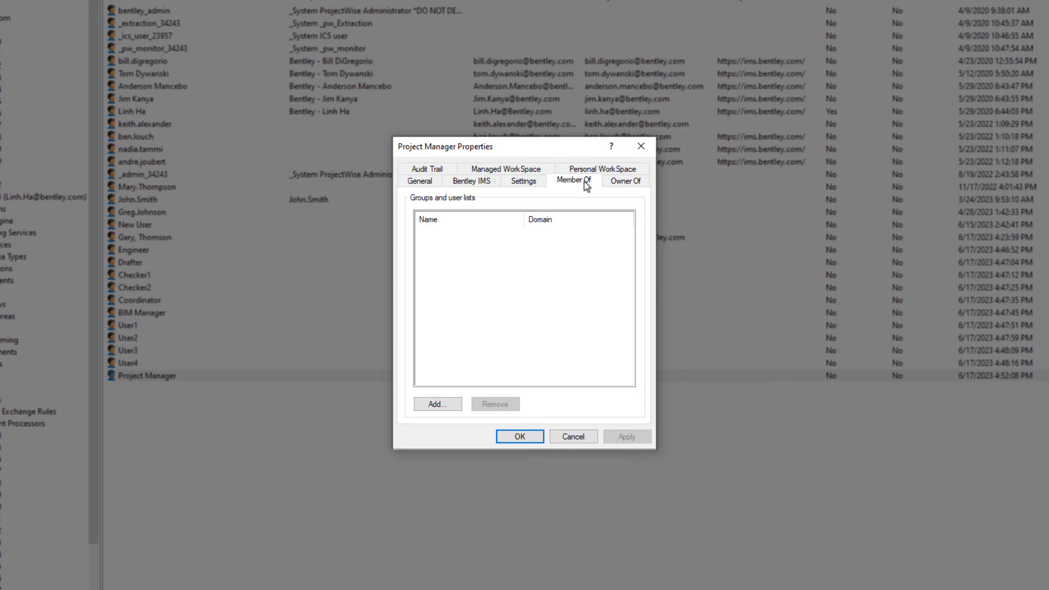
{"action": "left_click", "coordinate": [438, 404]}
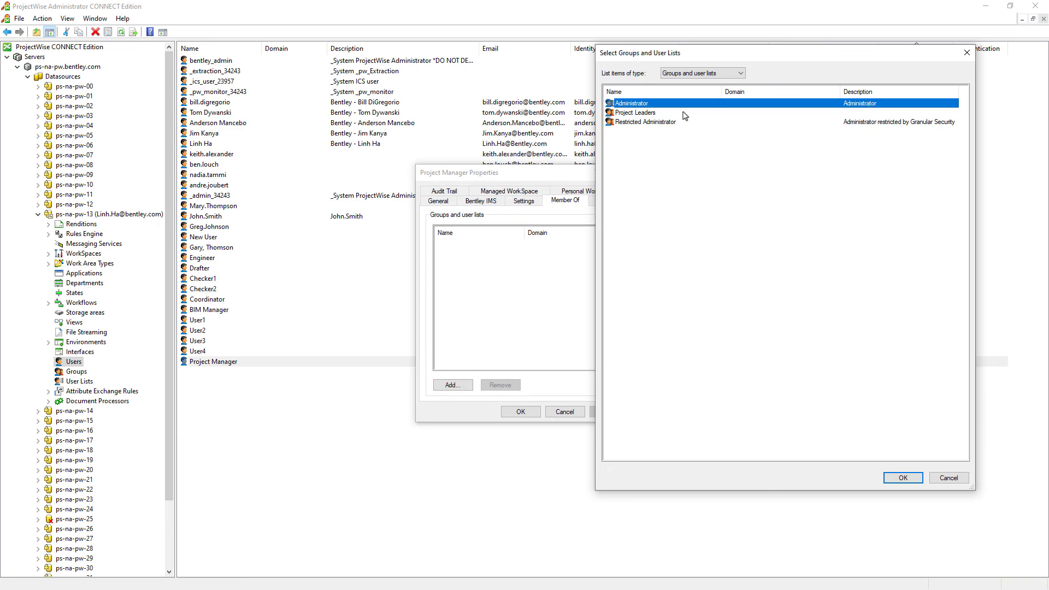
{"action": "left_click", "coordinate": [683, 113]}
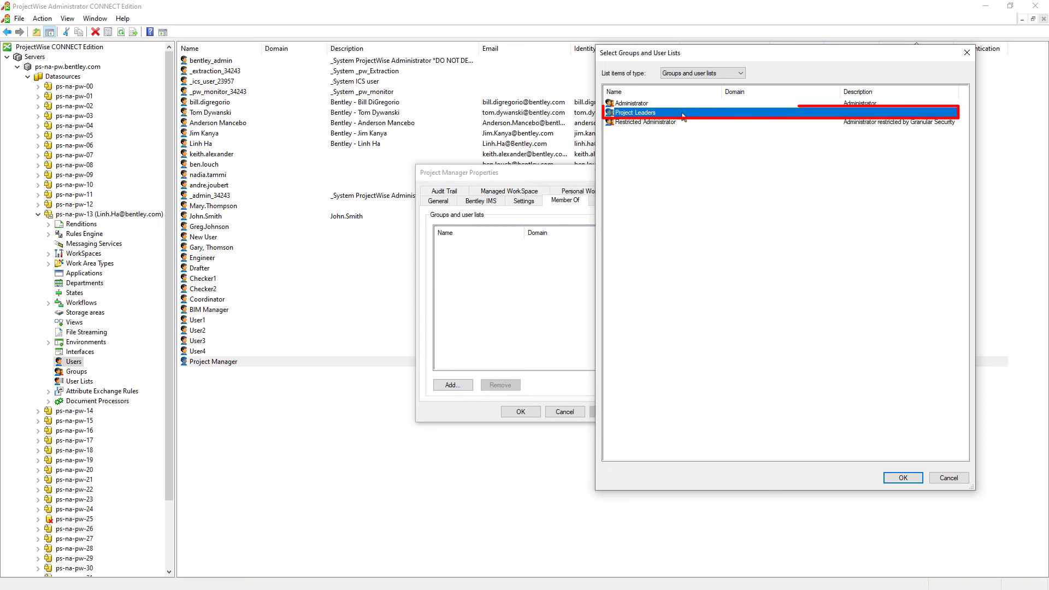
{"action": "left_click", "coordinate": [901, 478]}
{"action": "left_click", "coordinate": [521, 413]}
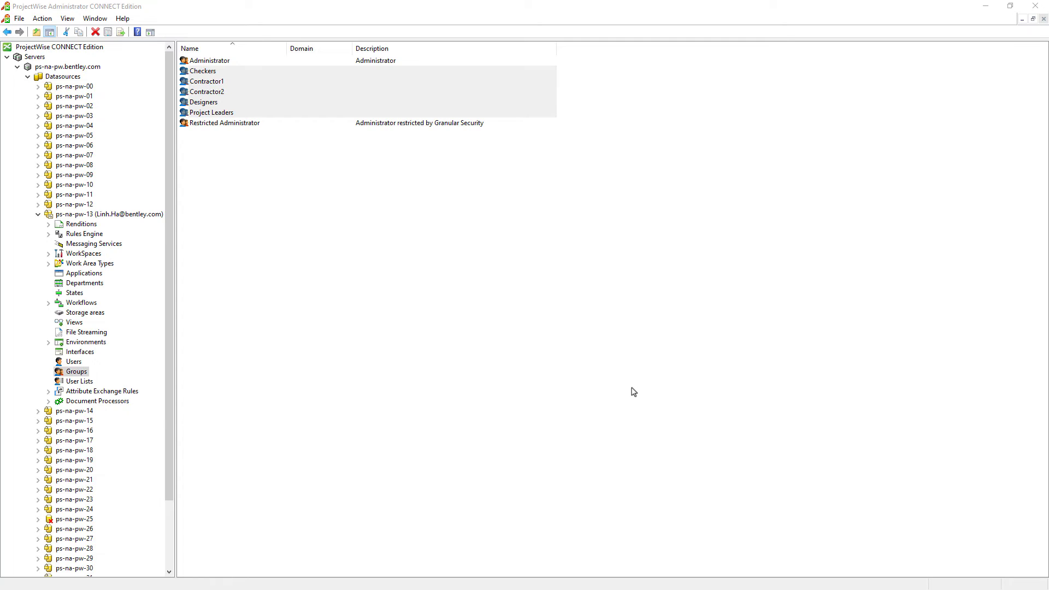
Create a user list named Users, keep it used for access control, and view its members.
{"action": "left_click", "coordinate": [80, 381]}
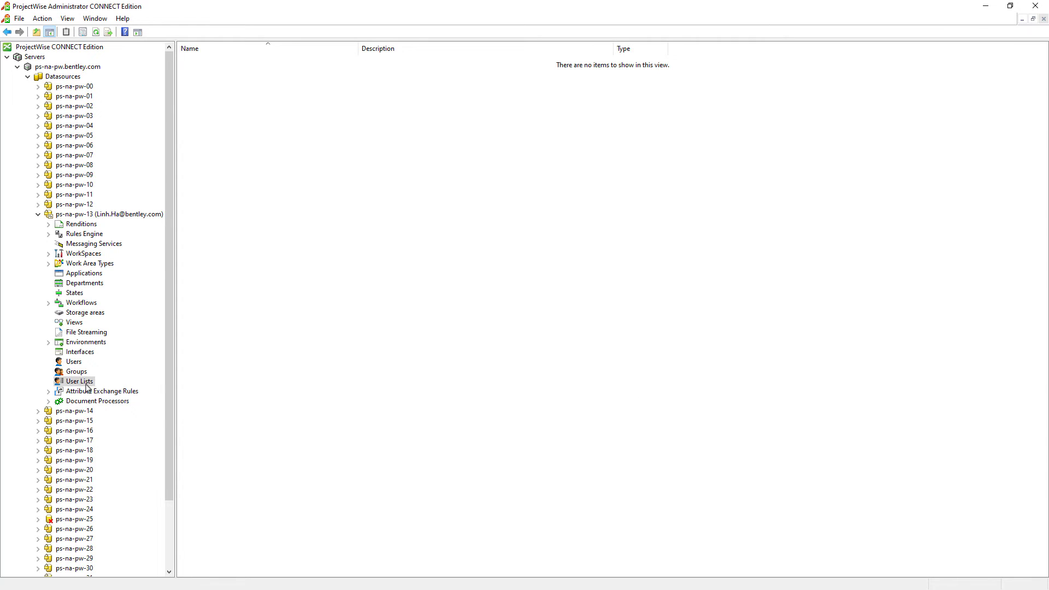
{"action": "right_click", "coordinate": [86, 386]}
{"action": "mouse_move", "coordinate": [126, 409]}
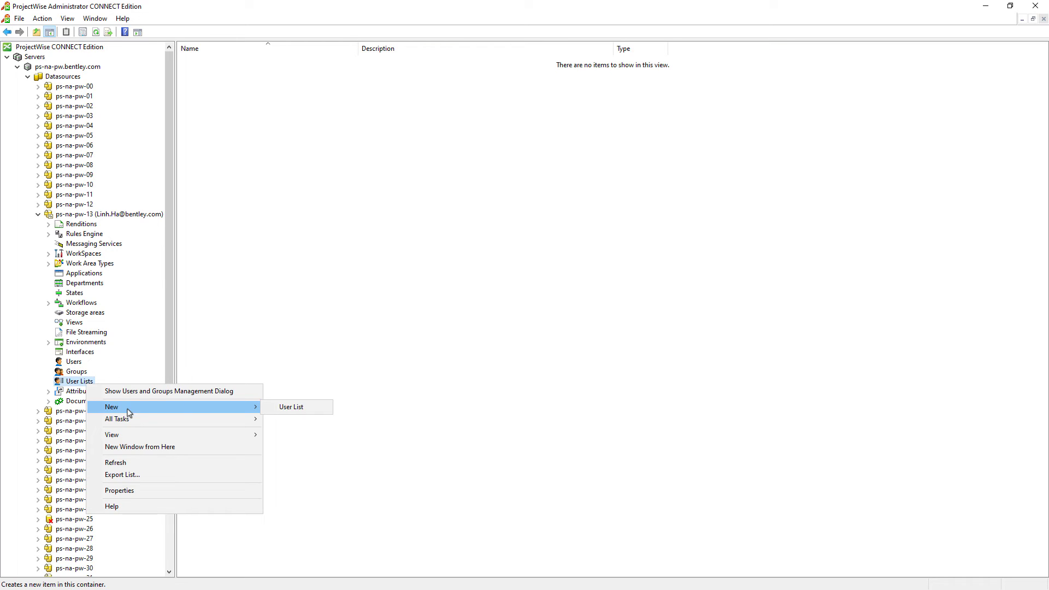
{"action": "left_click", "coordinate": [285, 408]}
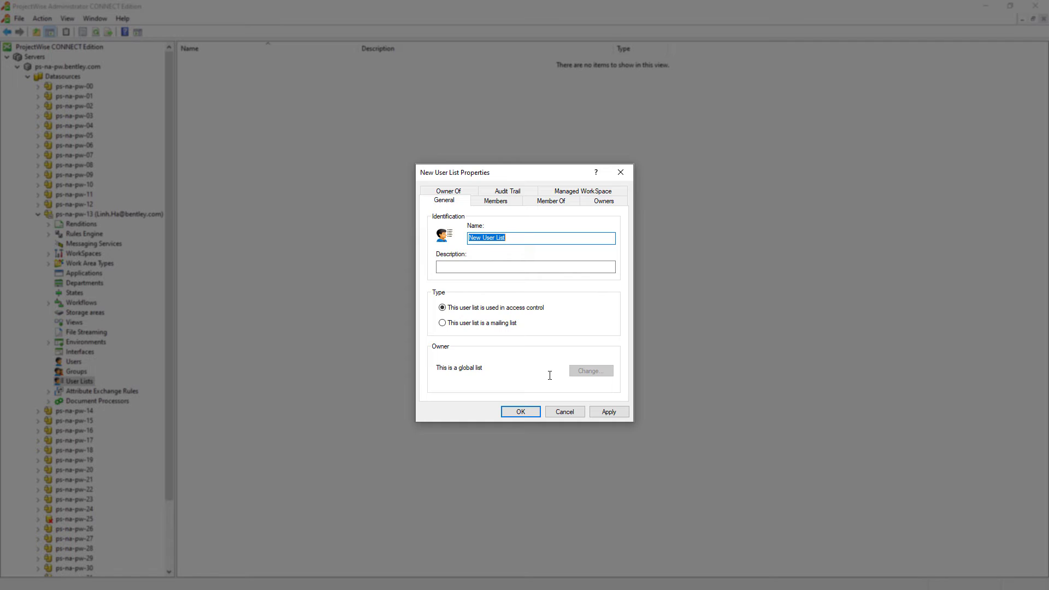
{"action": "type", "text": "Users"}
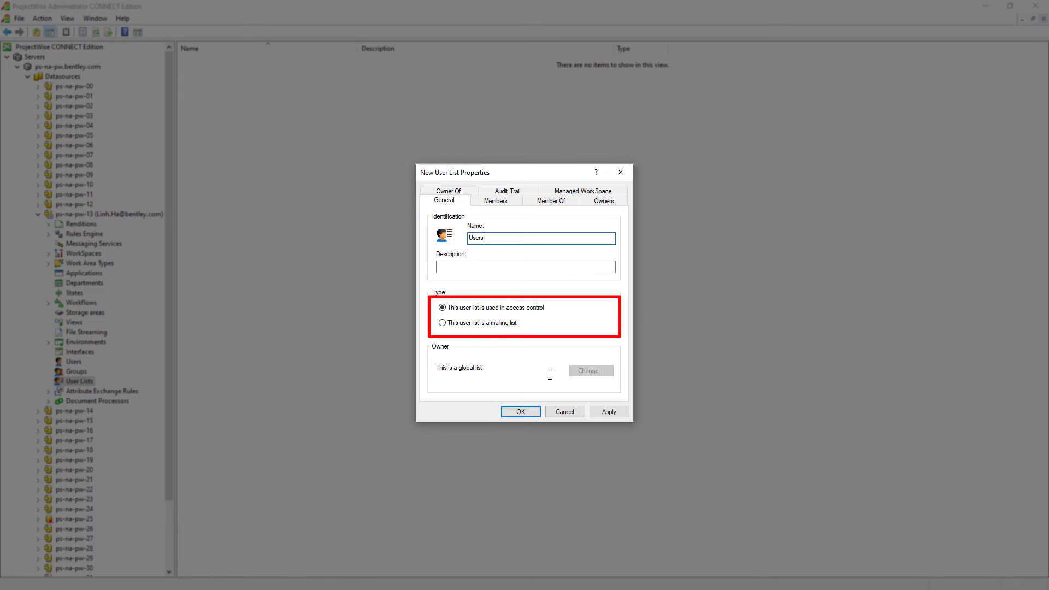
{"action": "left_click", "coordinate": [513, 327]}
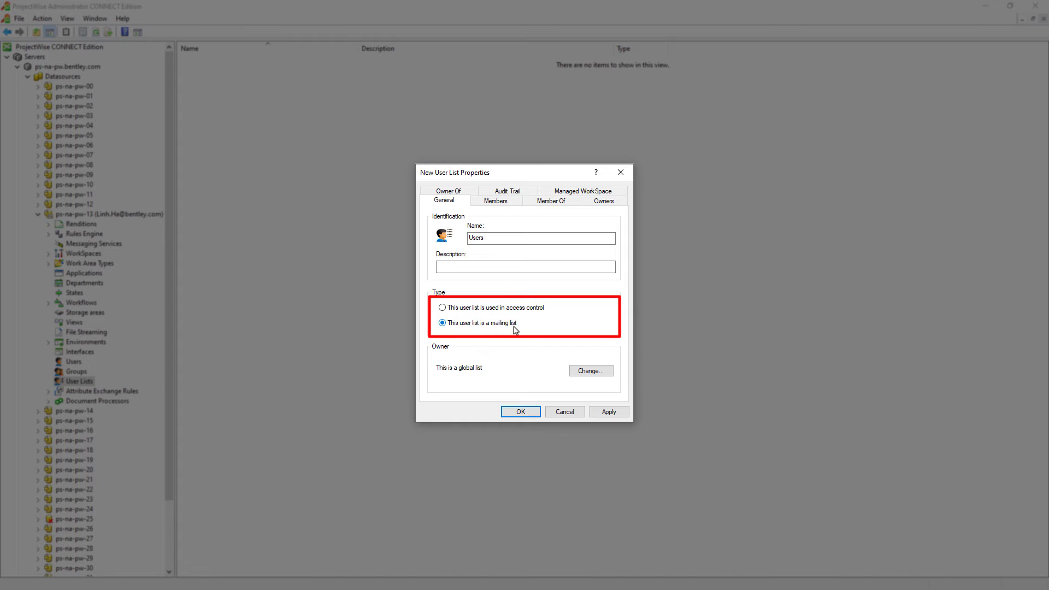
{"action": "left_click", "coordinate": [522, 314]}
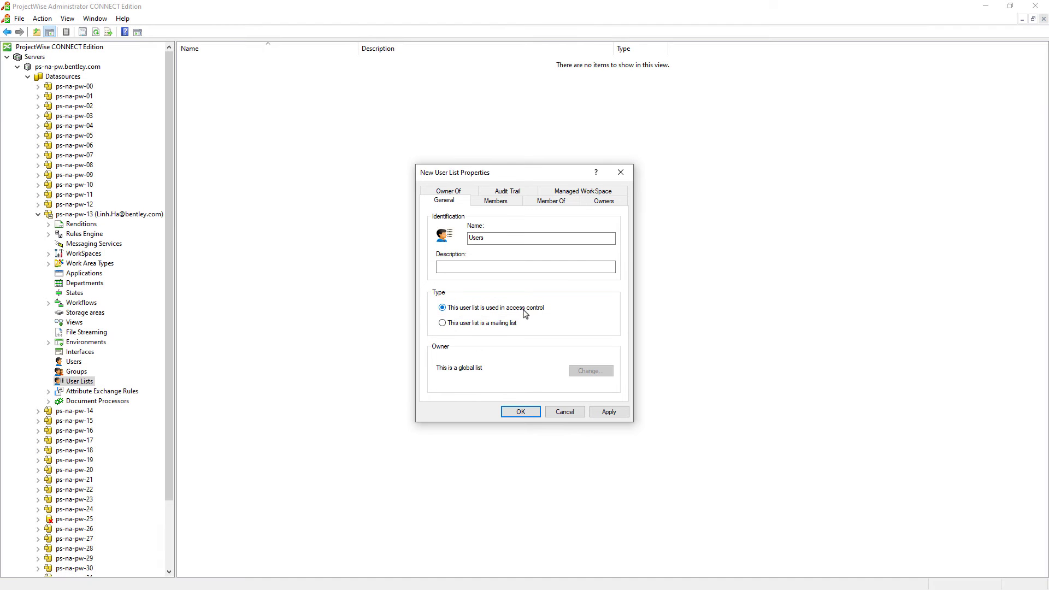
{"action": "left_click", "coordinate": [514, 203]}
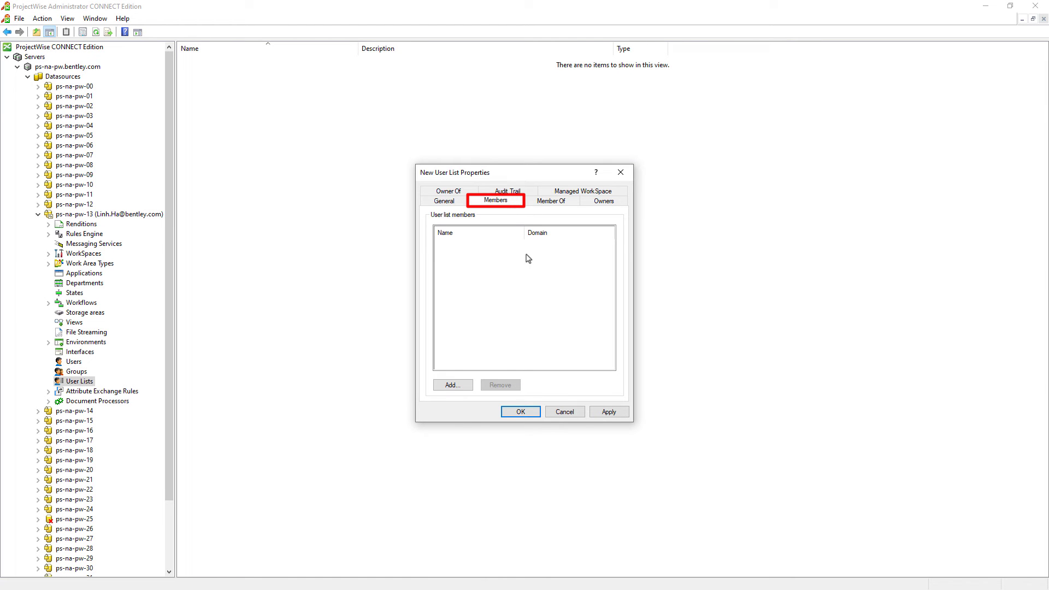
Add the Checkers and Designers user groups as members of the Users list.
{"action": "left_click", "coordinate": [457, 387]}
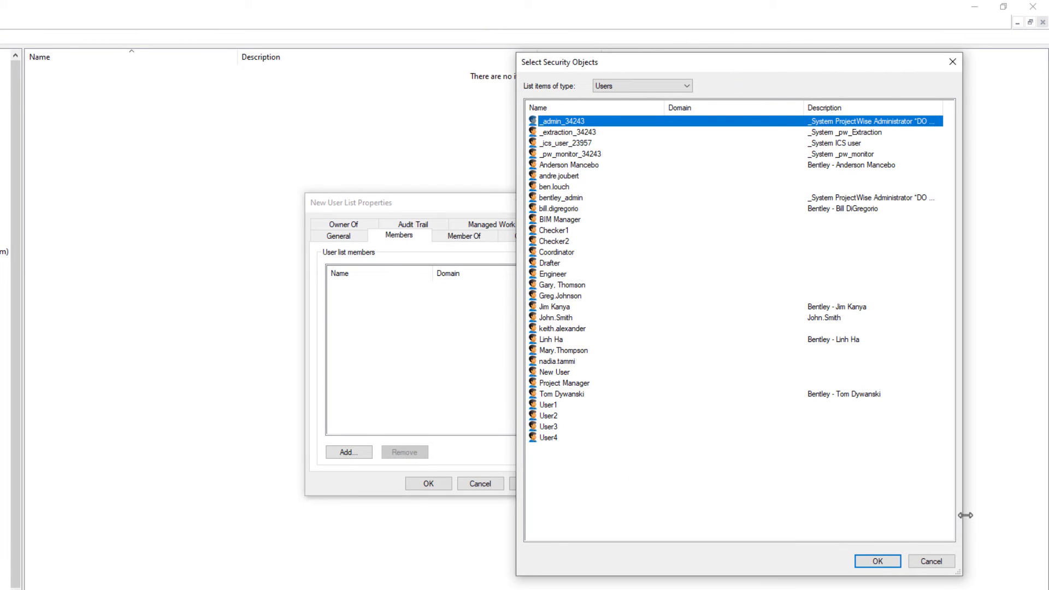
{"action": "left_click", "coordinate": [682, 87]}
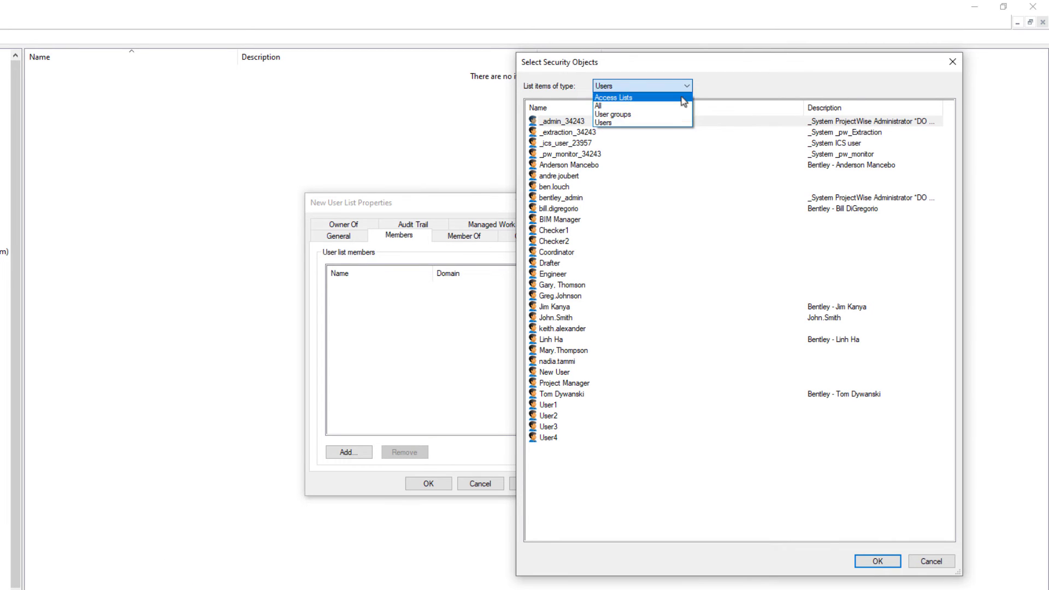
{"action": "left_click", "coordinate": [678, 116]}
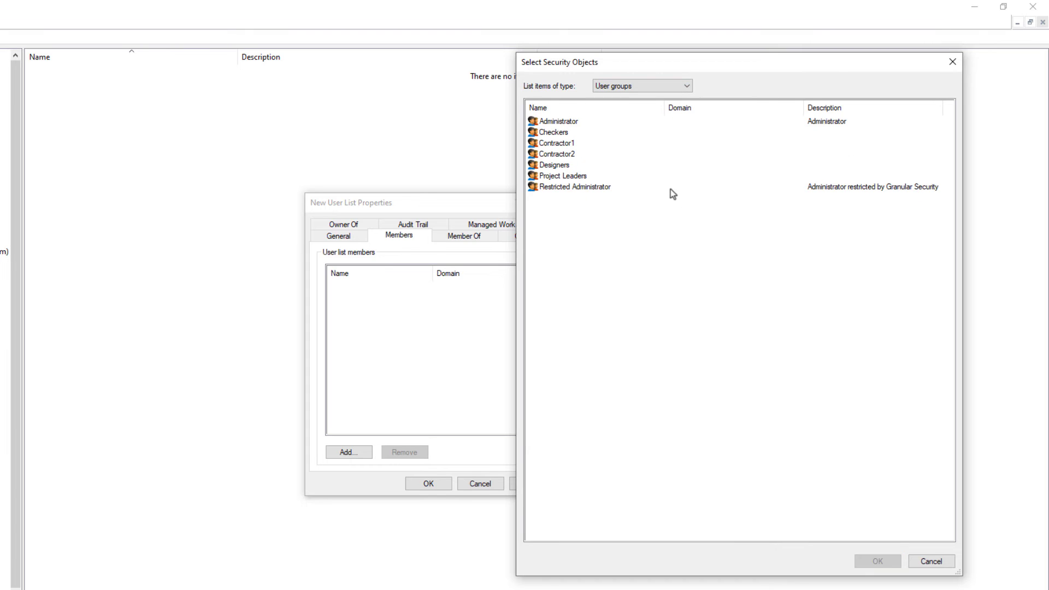
{"action": "left_click", "coordinate": [608, 131]}
{"action": "left_click", "coordinate": [605, 166], "text": "ctrl"}
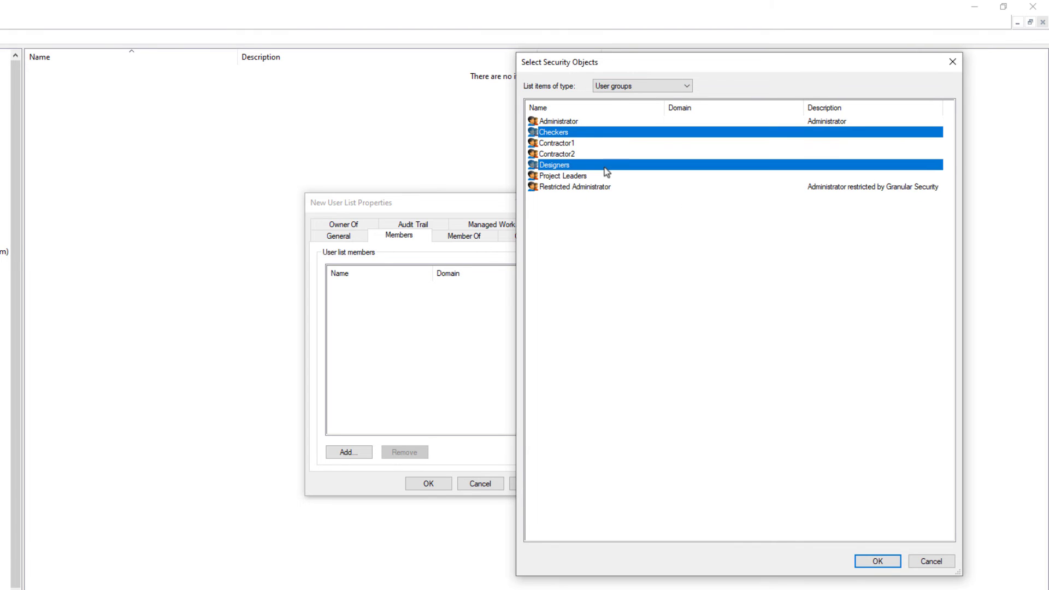
{"action": "left_click", "coordinate": [877, 561]}
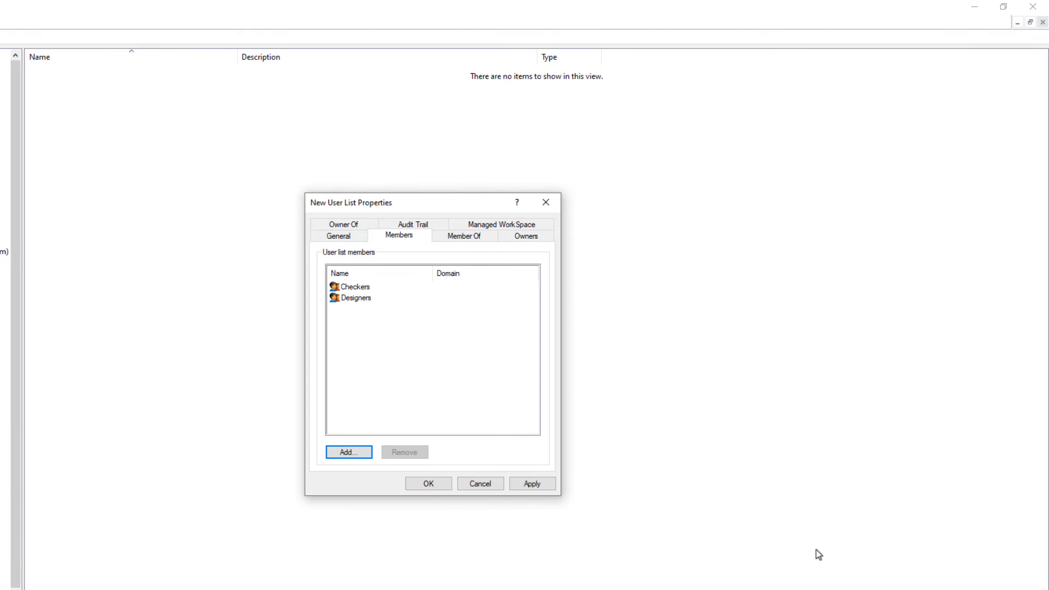
Add the user Coordinator as a list member and confirm the Users list.
{"action": "left_click", "coordinate": [361, 458]}
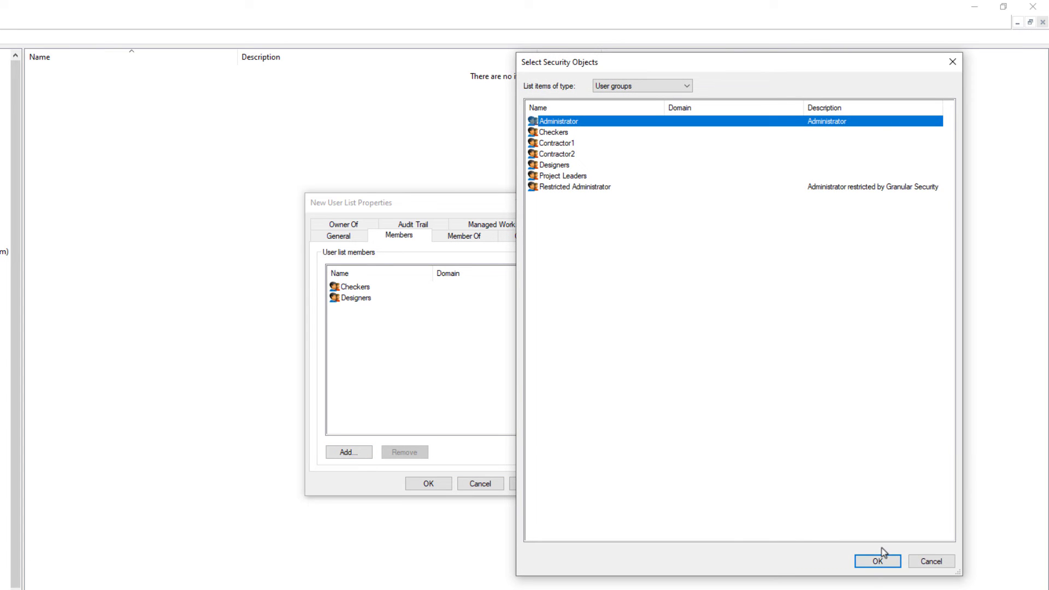
{"action": "left_click", "coordinate": [683, 87]}
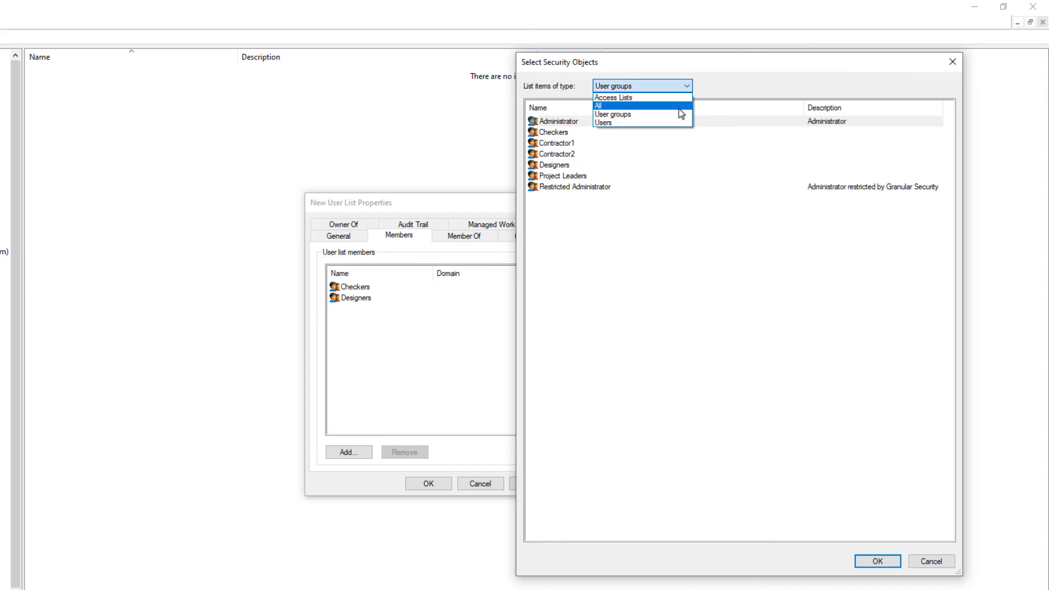
{"action": "left_click", "coordinate": [680, 123]}
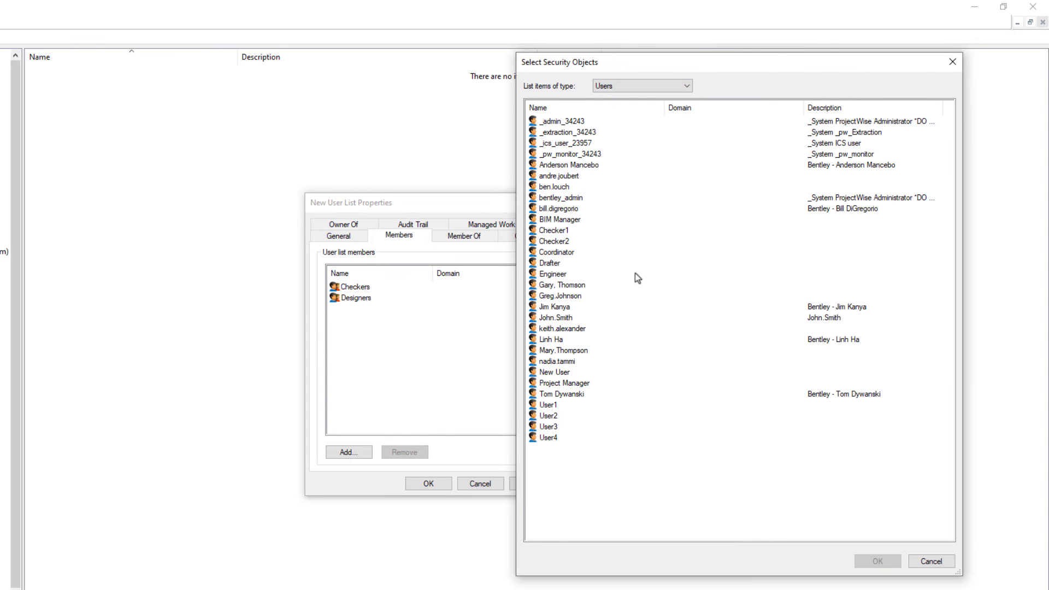
{"action": "left_click", "coordinate": [627, 251]}
{"action": "left_click", "coordinate": [878, 561]}
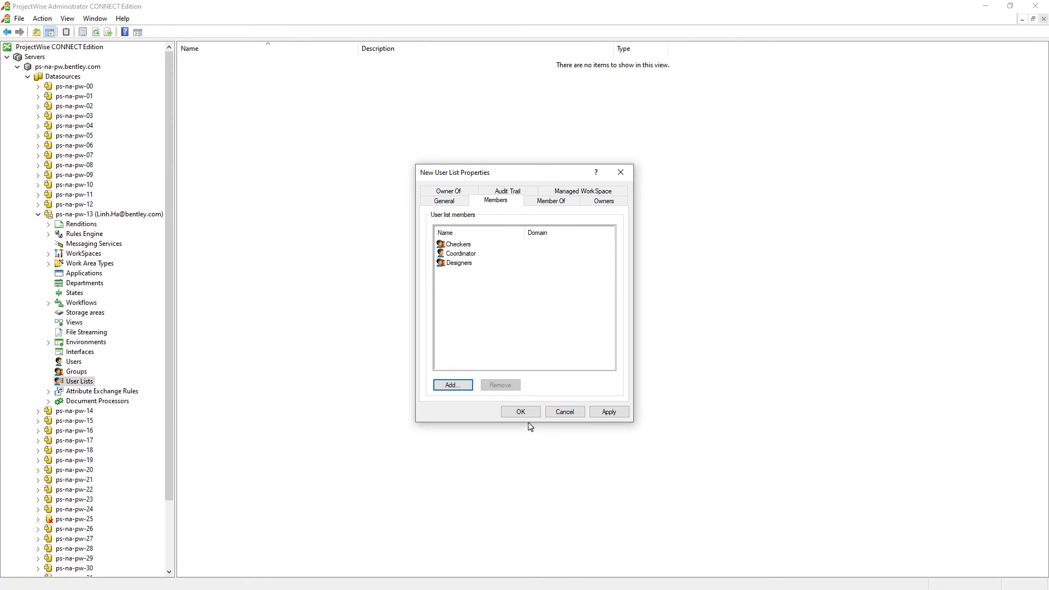
{"action": "left_click", "coordinate": [520, 411]}
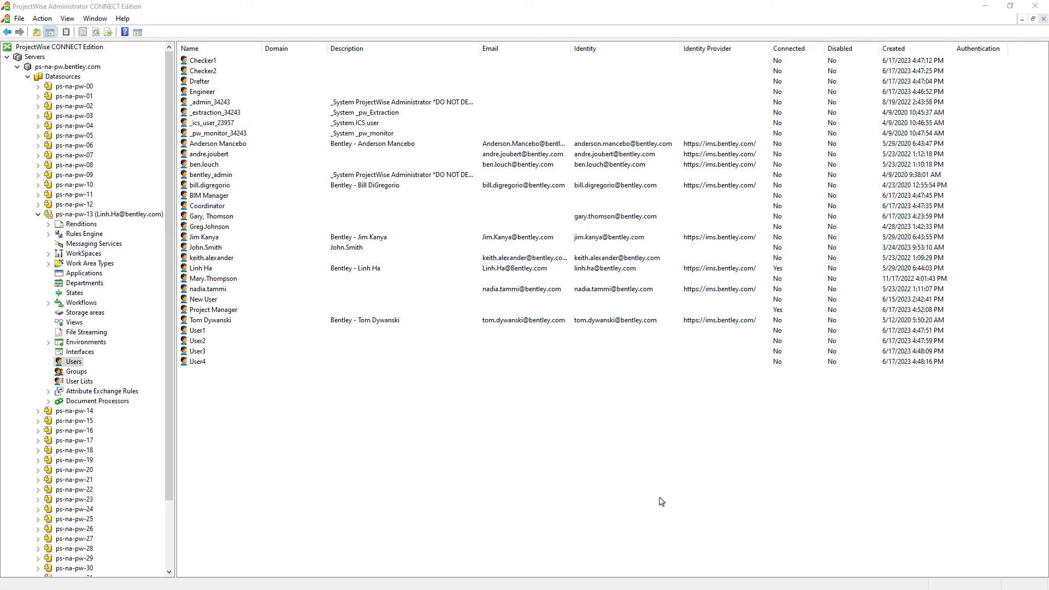
Select the users Drafter, Engineer and Coordinator and open their shared Properties.
{"action": "left_click", "coordinate": [194, 82]}
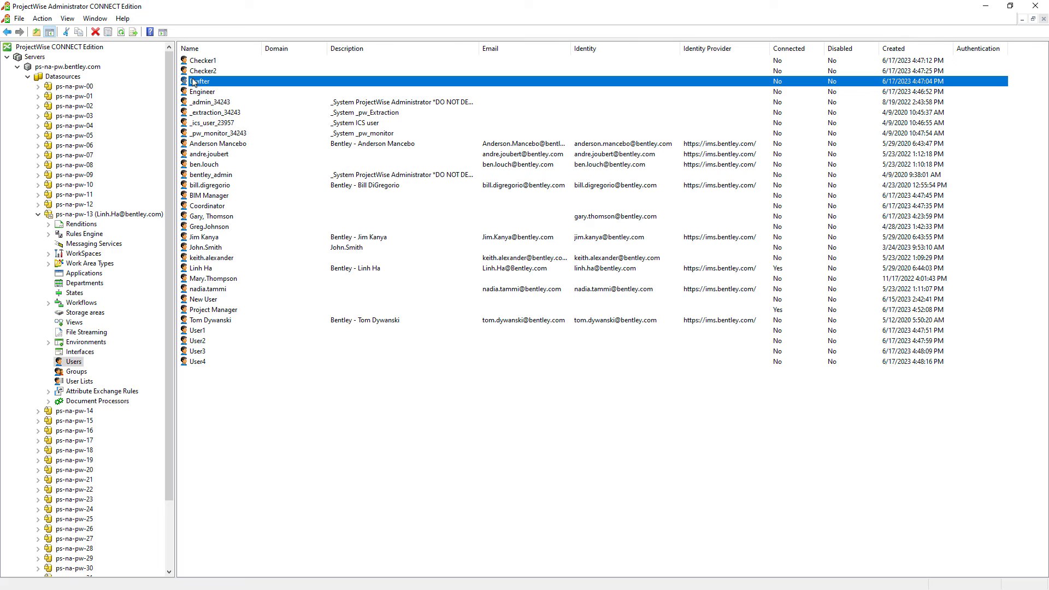
{"action": "left_click", "coordinate": [216, 94], "text": "ctrl"}
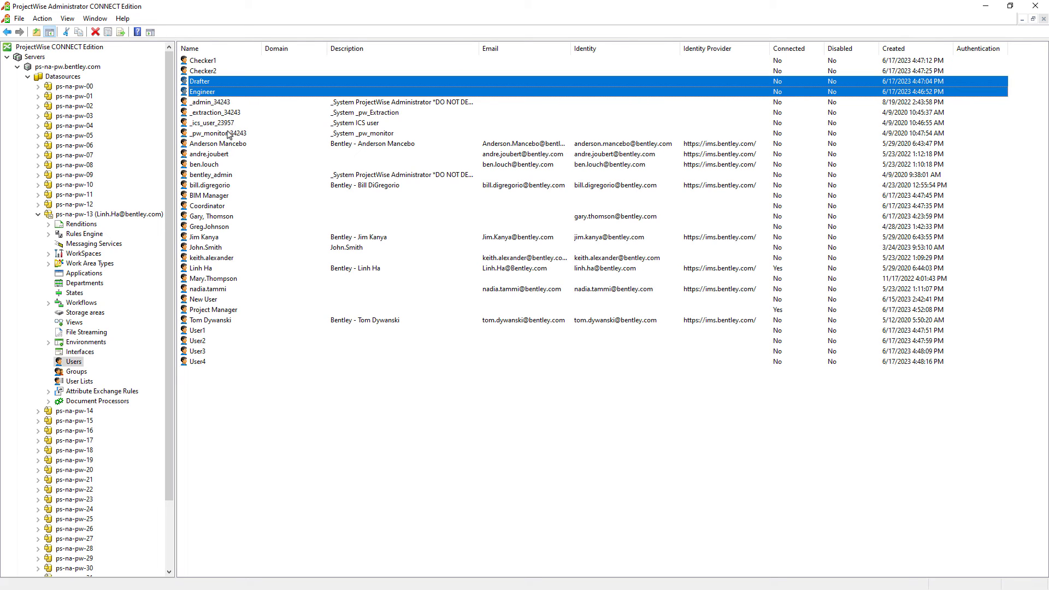
{"action": "left_click", "coordinate": [221, 206], "text": "ctrl"}
{"action": "right_click", "coordinate": [221, 206]}
{"action": "left_click", "coordinate": [254, 283]}
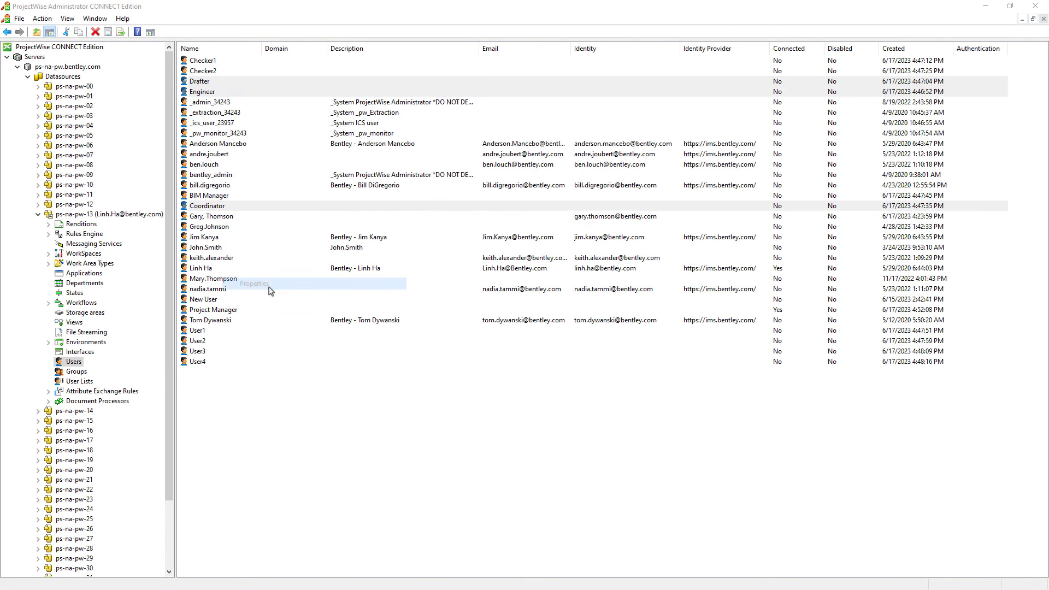
Review the shared Settings, cancel without changes, and clear the user selection.
{"action": "left_click", "coordinate": [577, 191]}
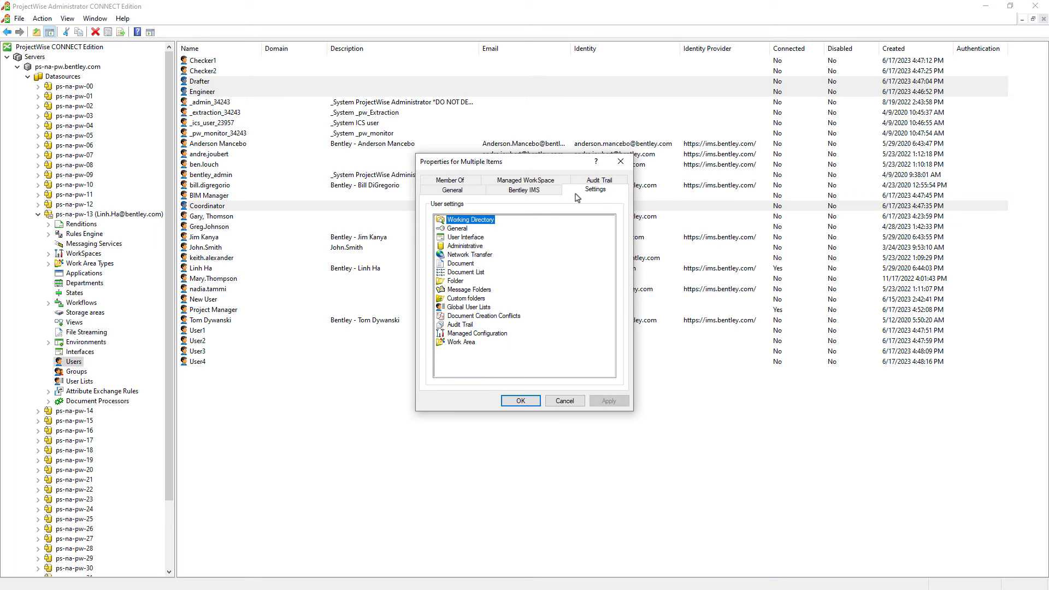
{"action": "left_click", "coordinate": [565, 401]}
{"action": "left_click", "coordinate": [577, 409]}
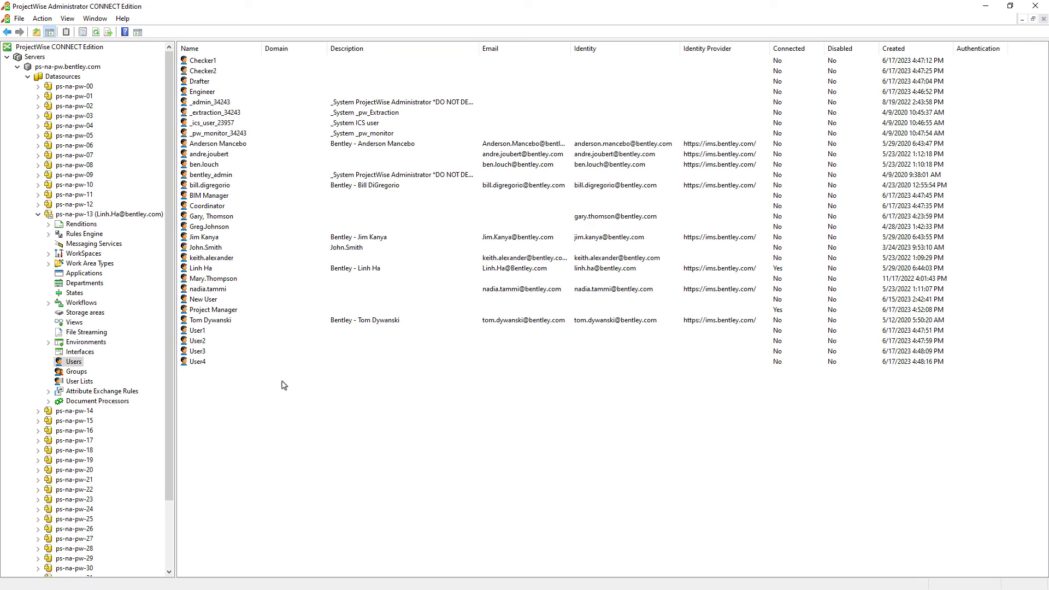
Select every member of the Checkers and Designers groups and open their shared Properties.
{"action": "right_click", "coordinate": [75, 365]}
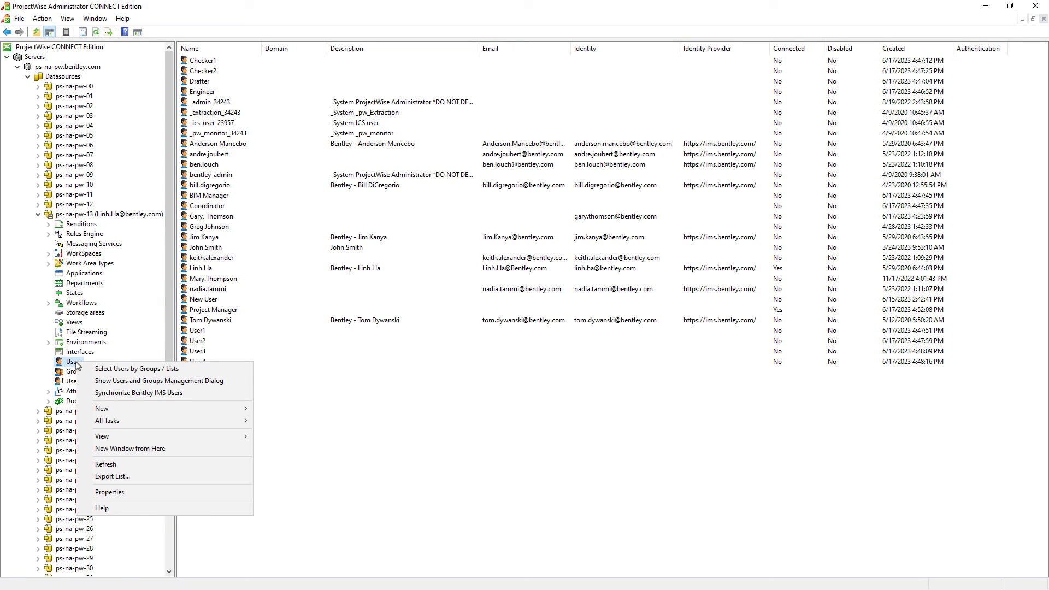
{"action": "left_click", "coordinate": [135, 369]}
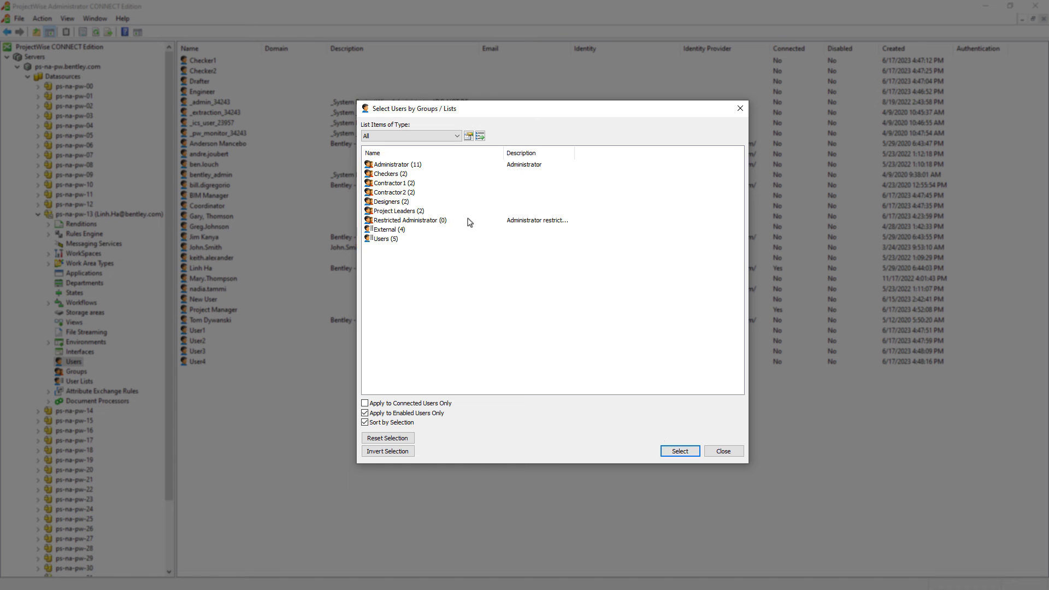
{"action": "left_click", "coordinate": [423, 174]}
{"action": "left_click", "coordinate": [414, 203], "text": "ctrl"}
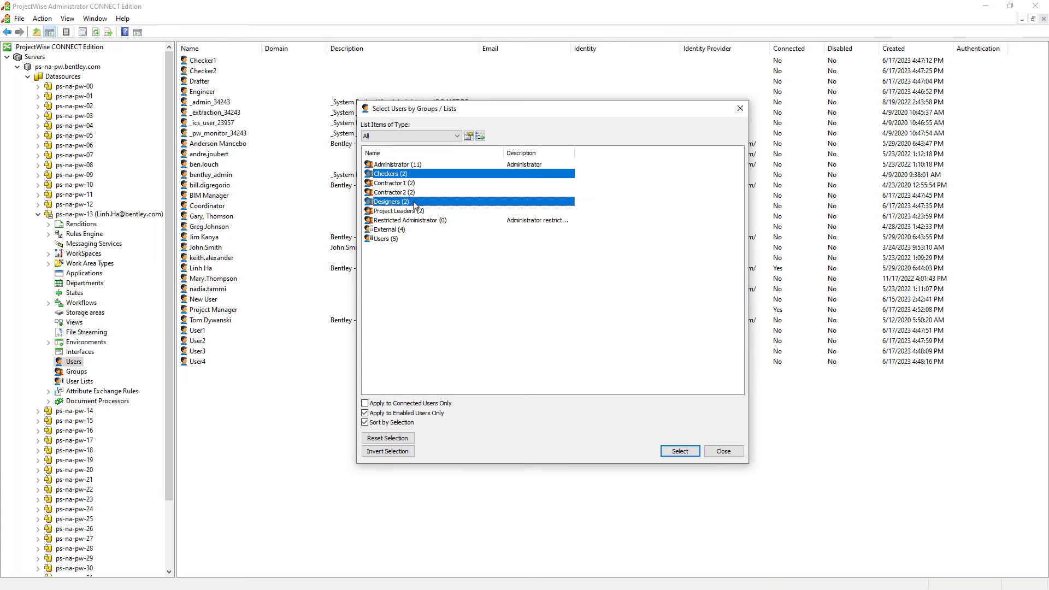
{"action": "left_click", "coordinate": [677, 452]}
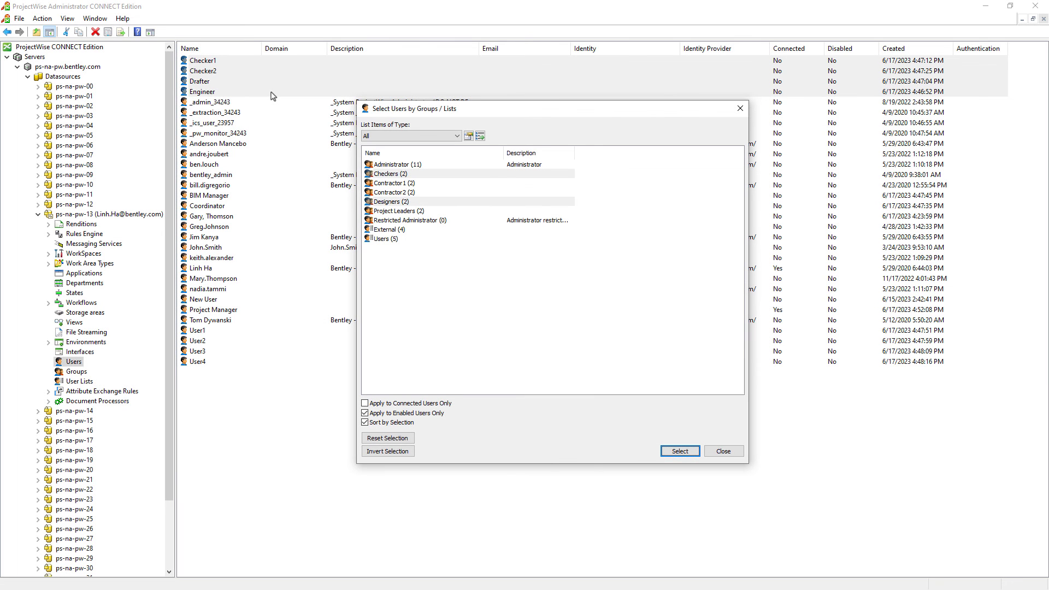
{"action": "key", "text": "Escape"}
{"action": "right_click", "coordinate": [273, 96]}
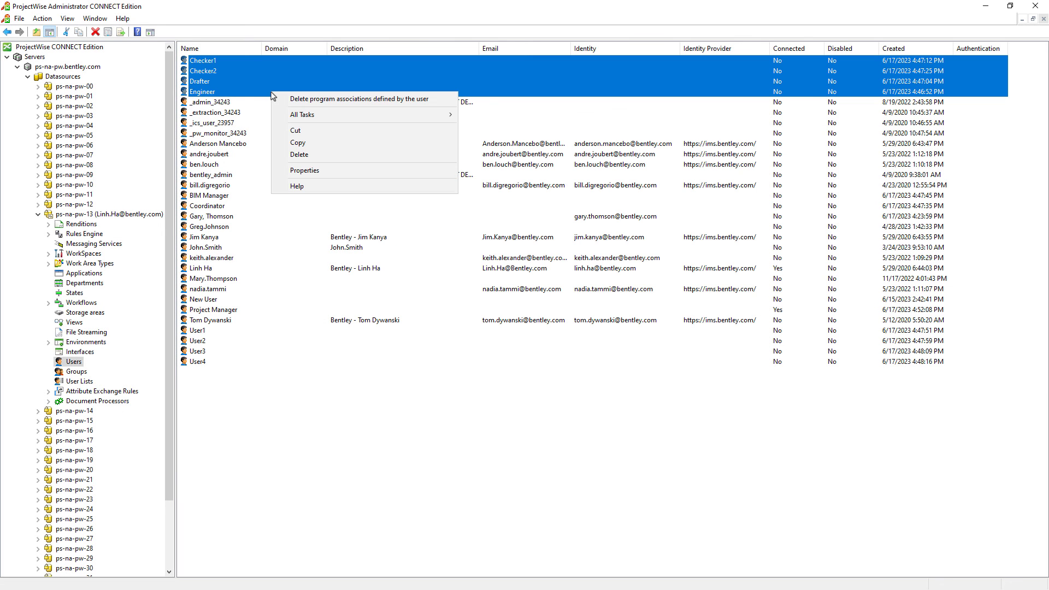
{"action": "left_click", "coordinate": [304, 170]}
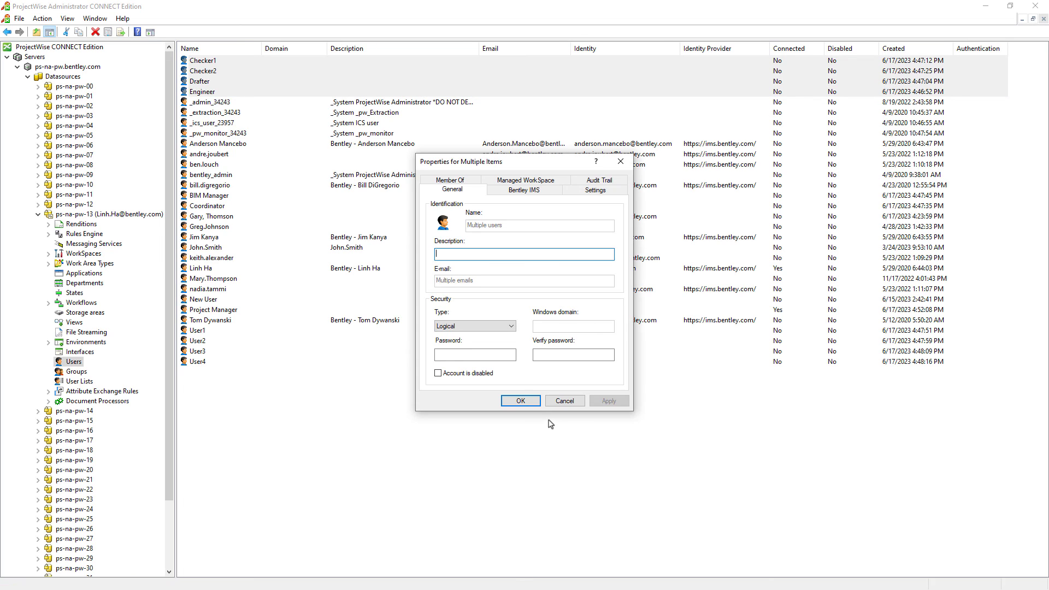